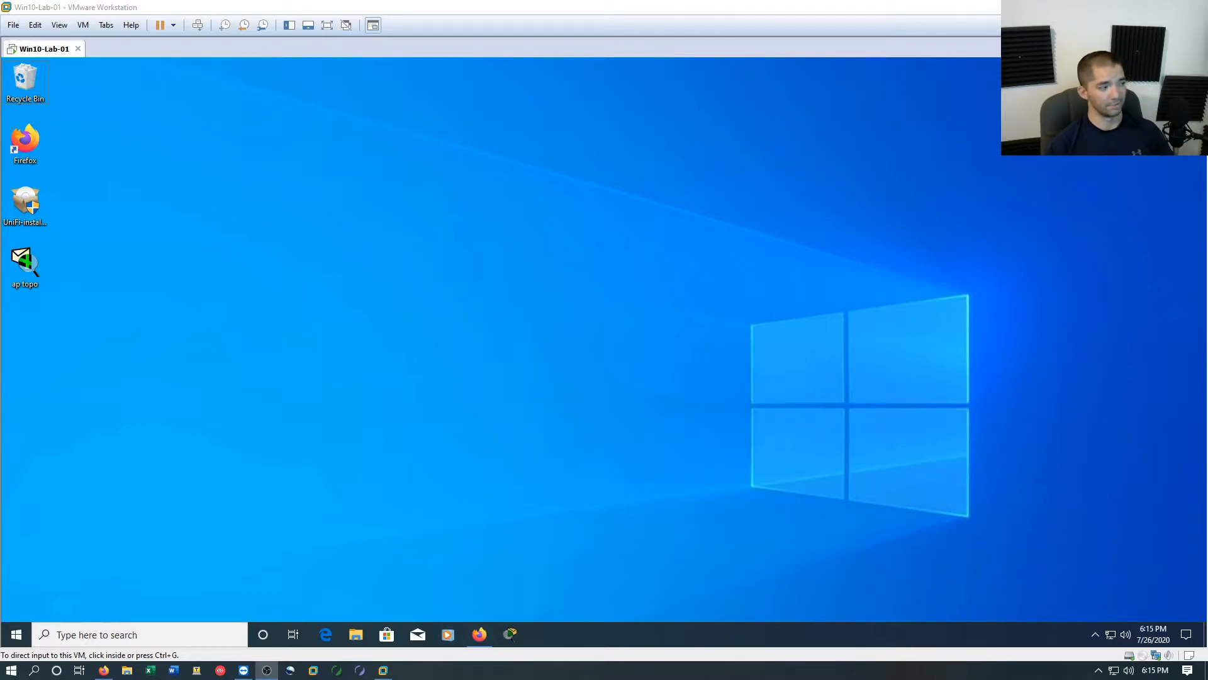
Run the UniFi installer with permission to make changes and accept its offer to get Java from java.com
click(26, 201)
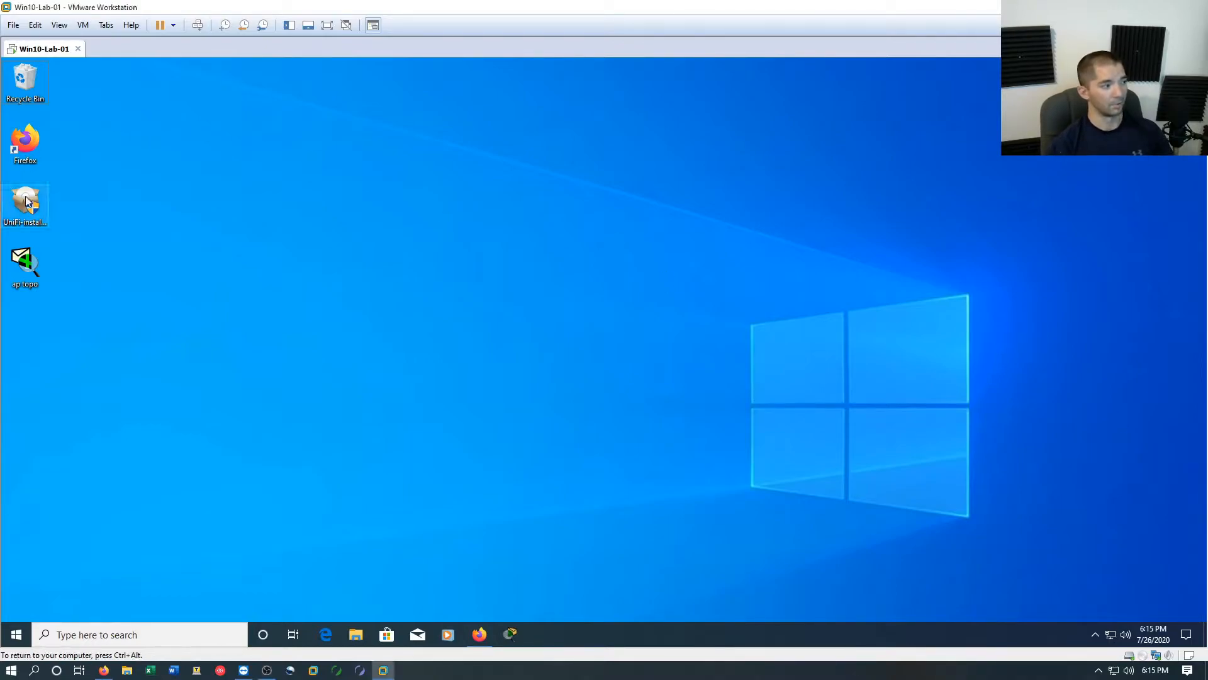
double_click(26, 202)
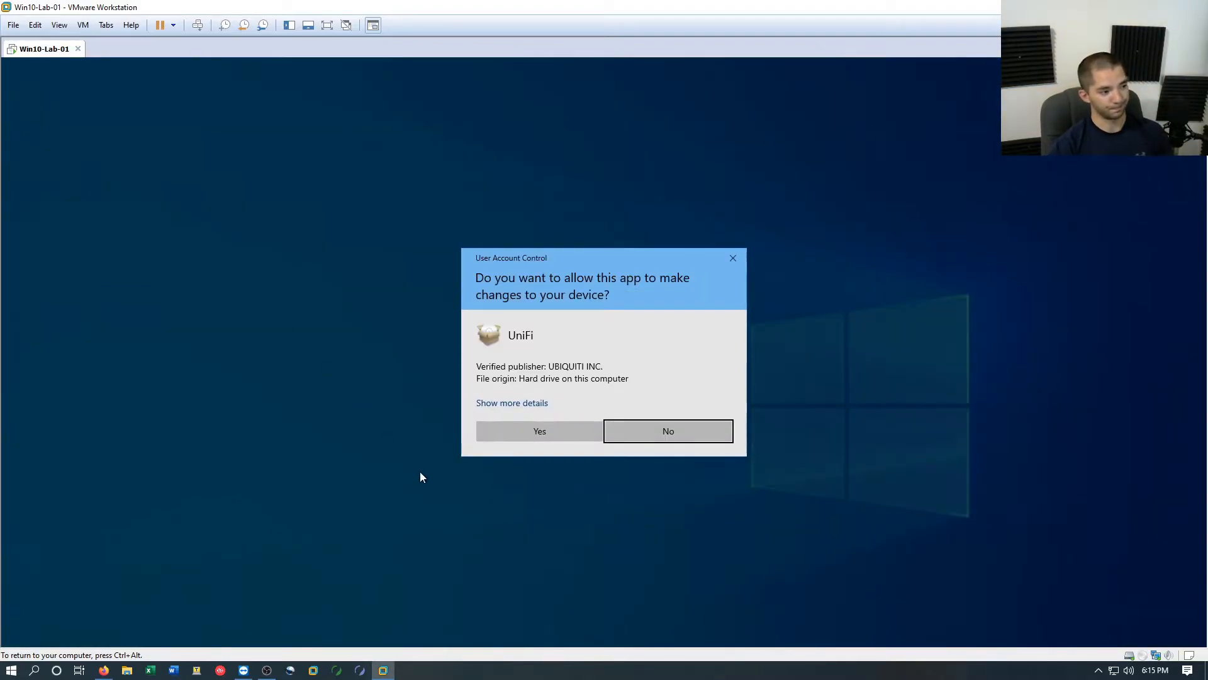
click(526, 430)
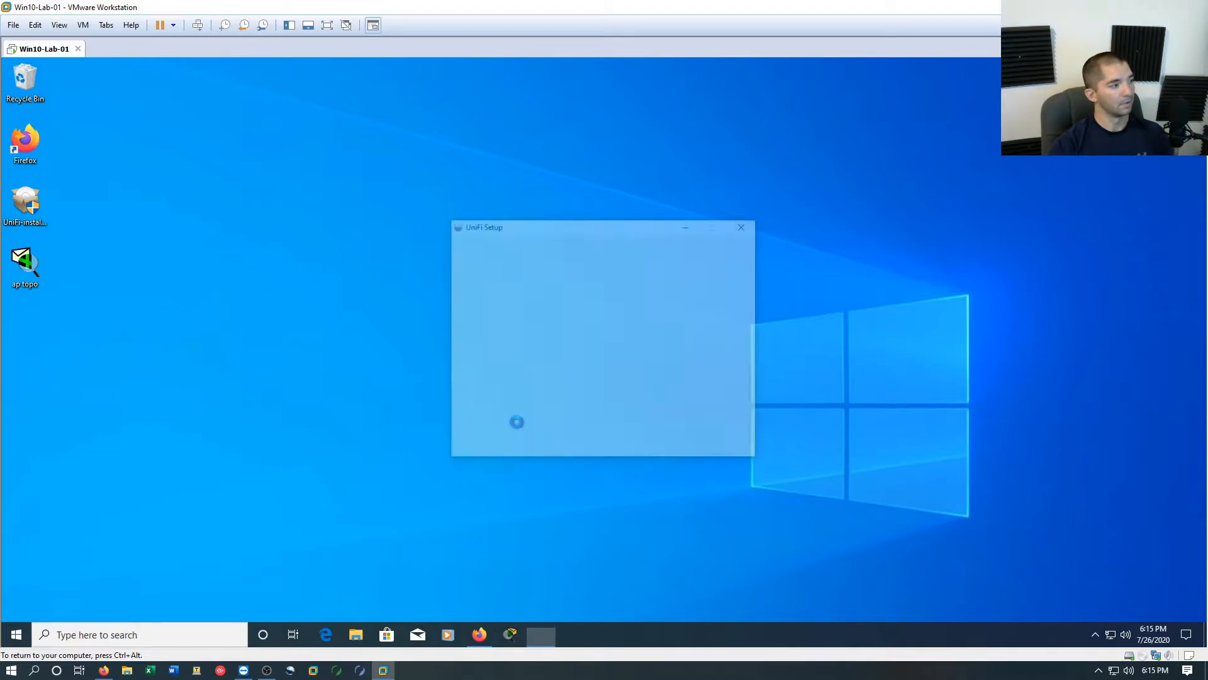
click(675, 444)
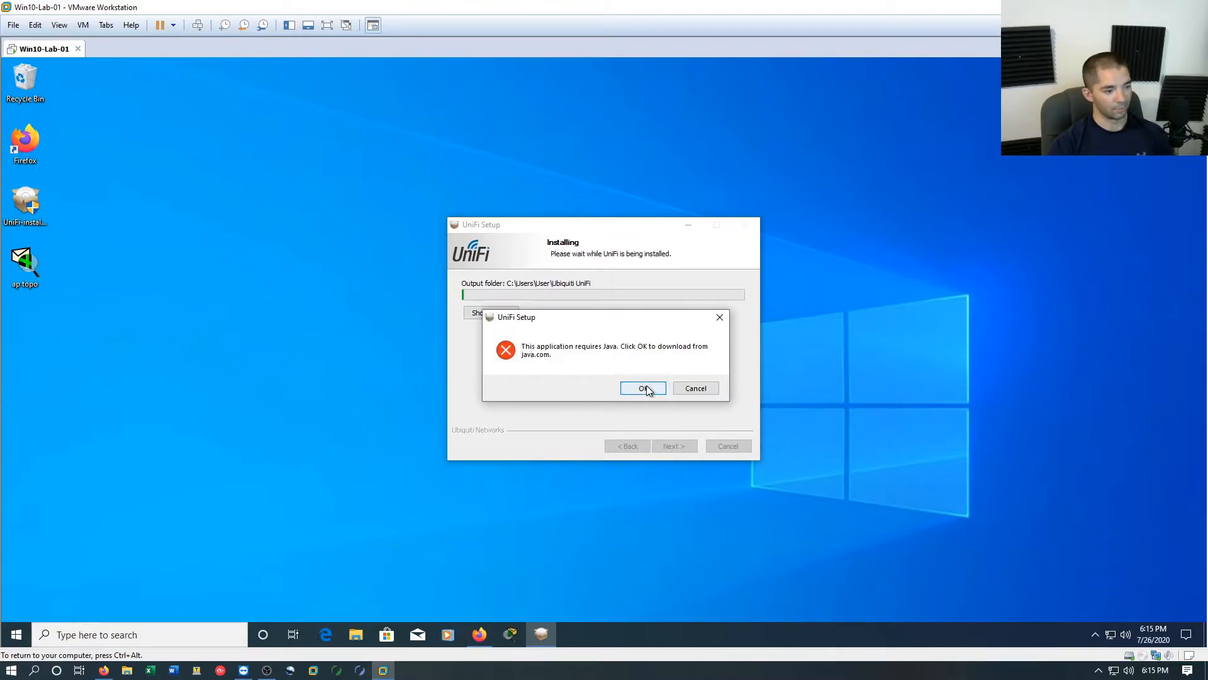
click(643, 388)
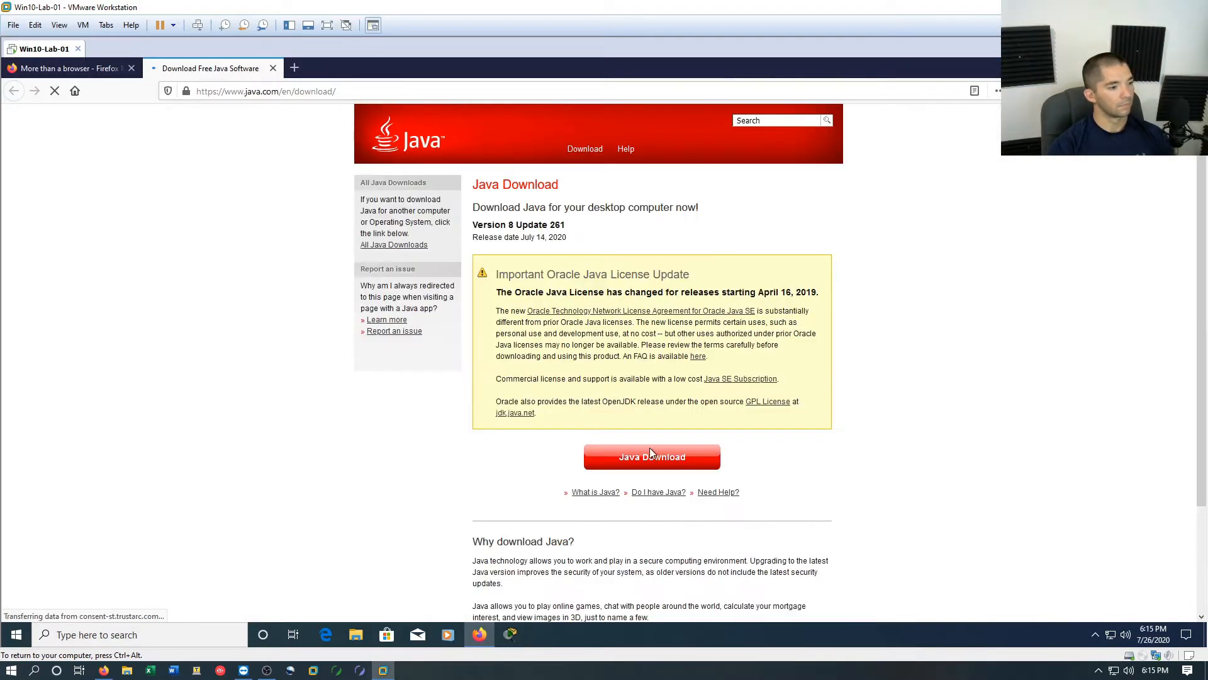
Download the Java for Windows installer JavaSetup8u261.exe, agreeing to the license terms, and save the file
click(651, 448)
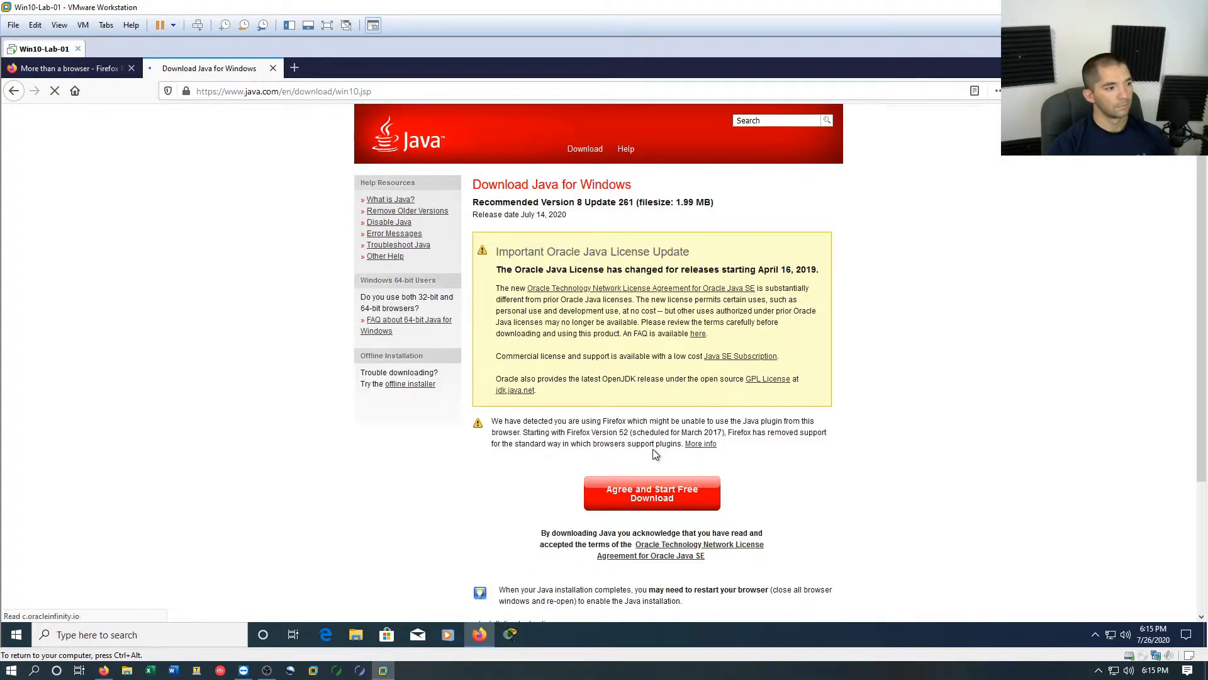
click(658, 500)
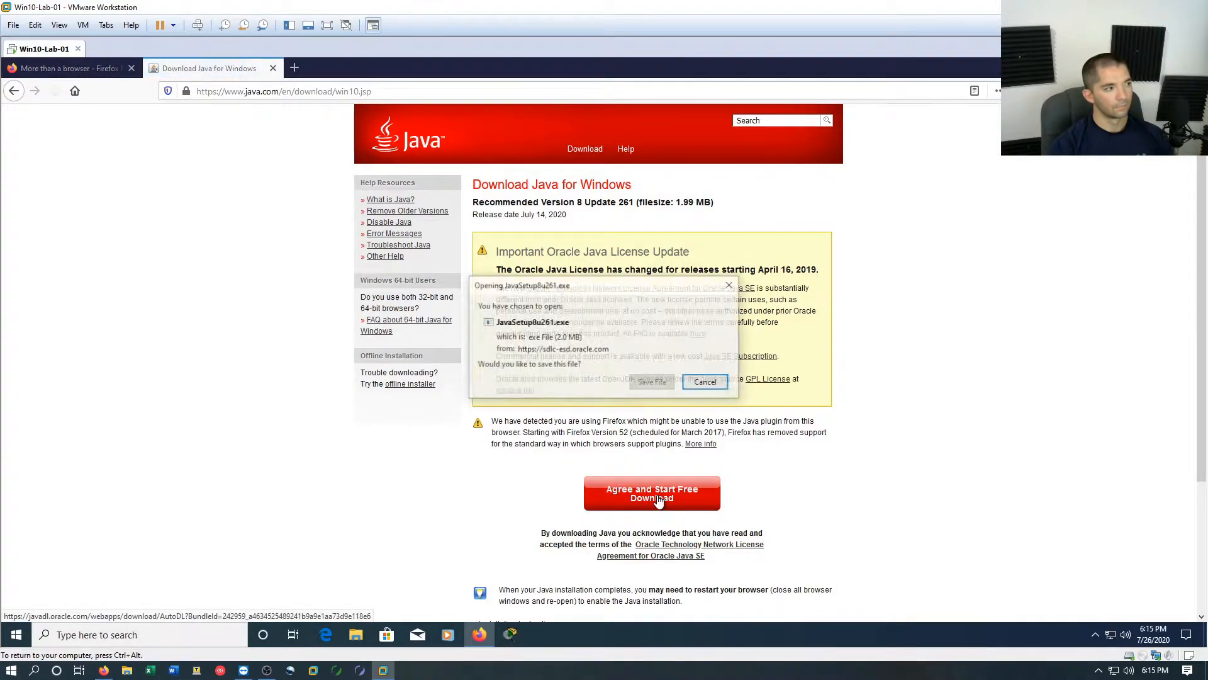
click(659, 381)
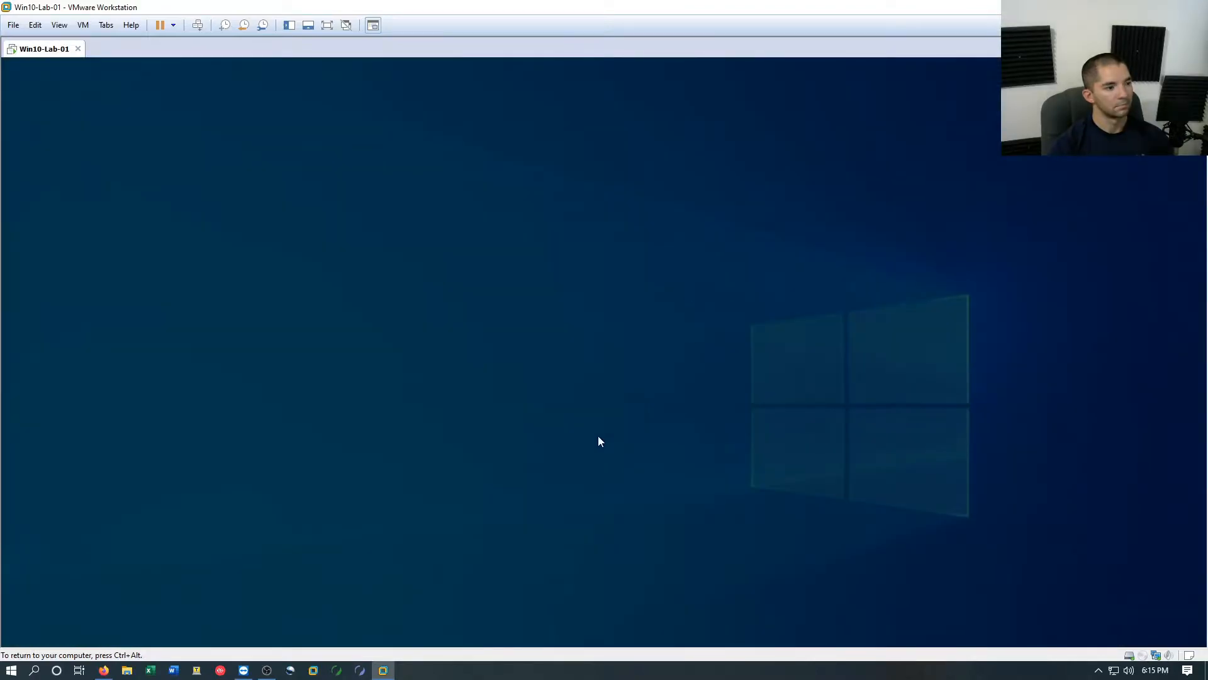
Allow Java Setup to make changes, install Java in the default folder, and minimize the browser
click(584, 433)
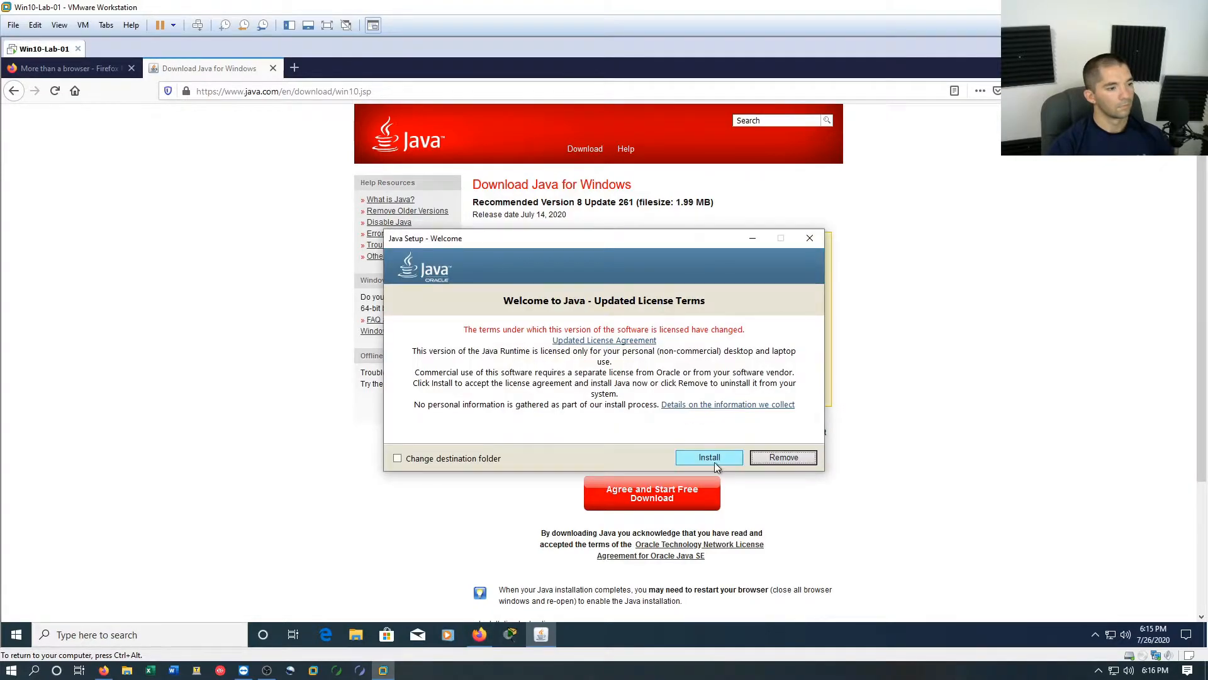
click(716, 458)
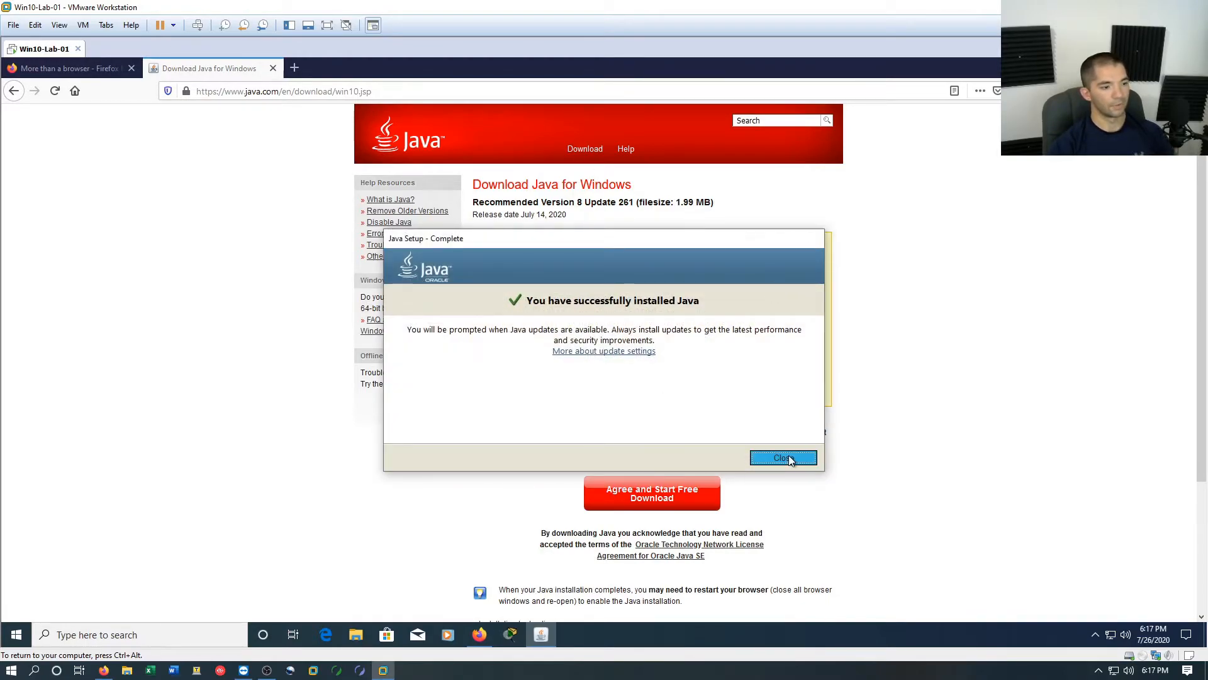
click(783, 458)
click(1134, 67)
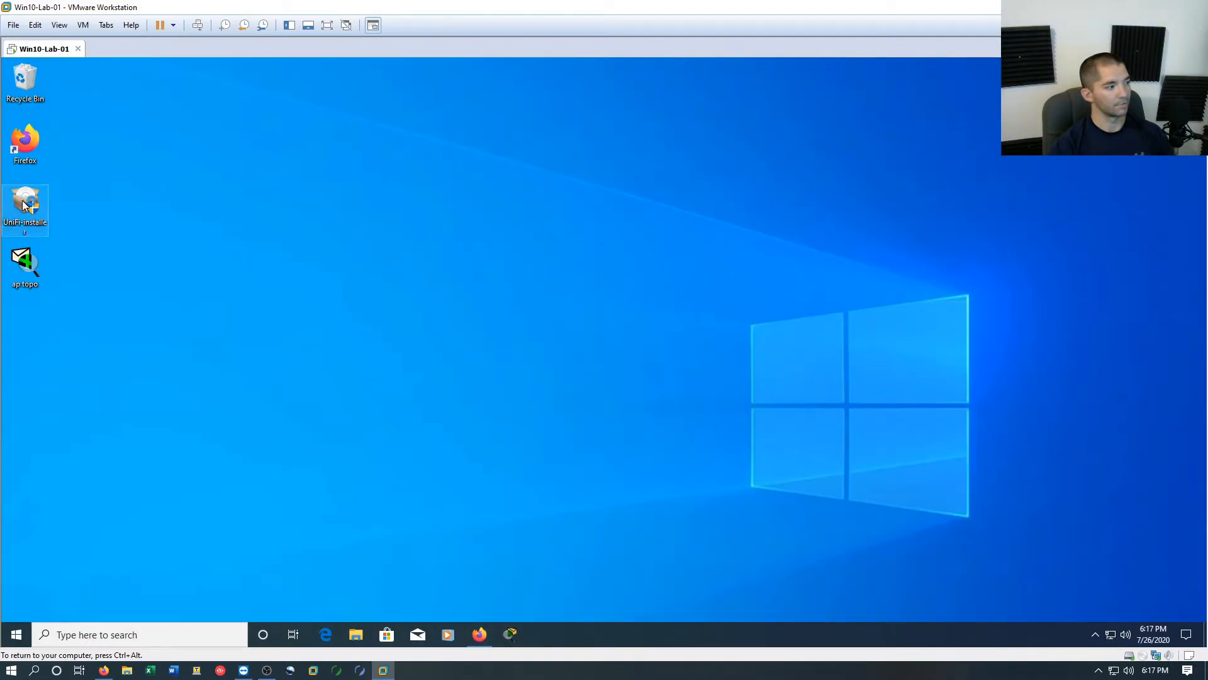
Run the UniFi installer again, complete the installation, and start the UniFi Controller when setup finishes
double_click(22, 200)
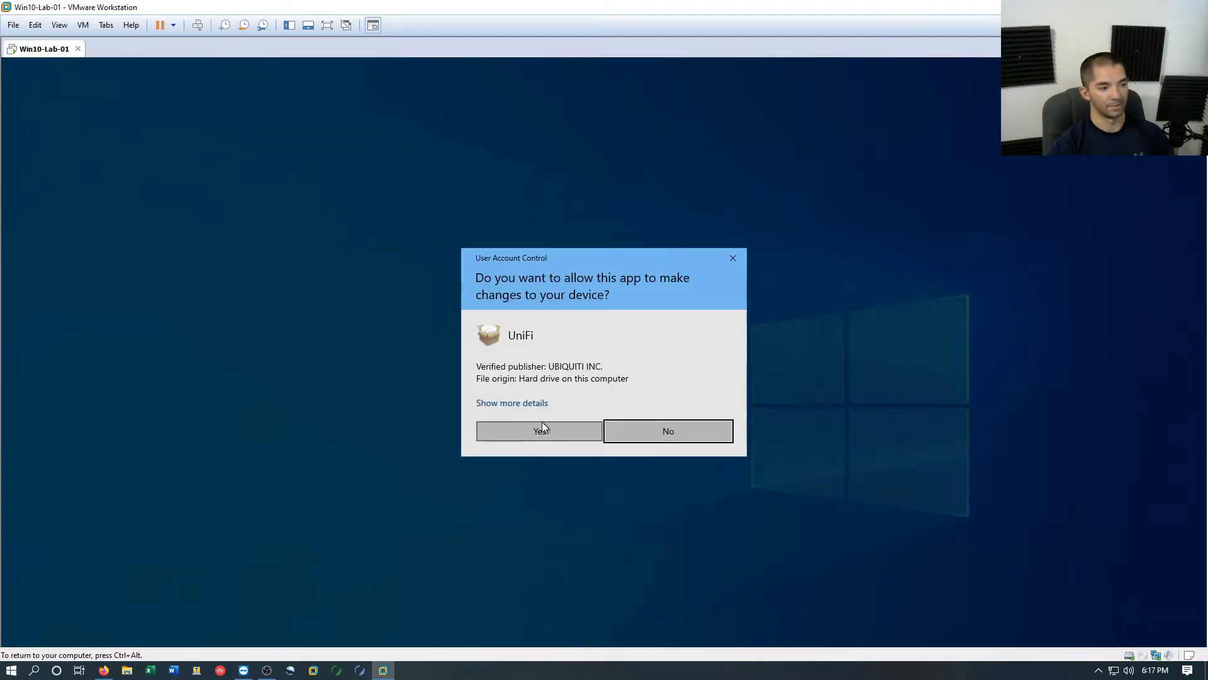
click(539, 431)
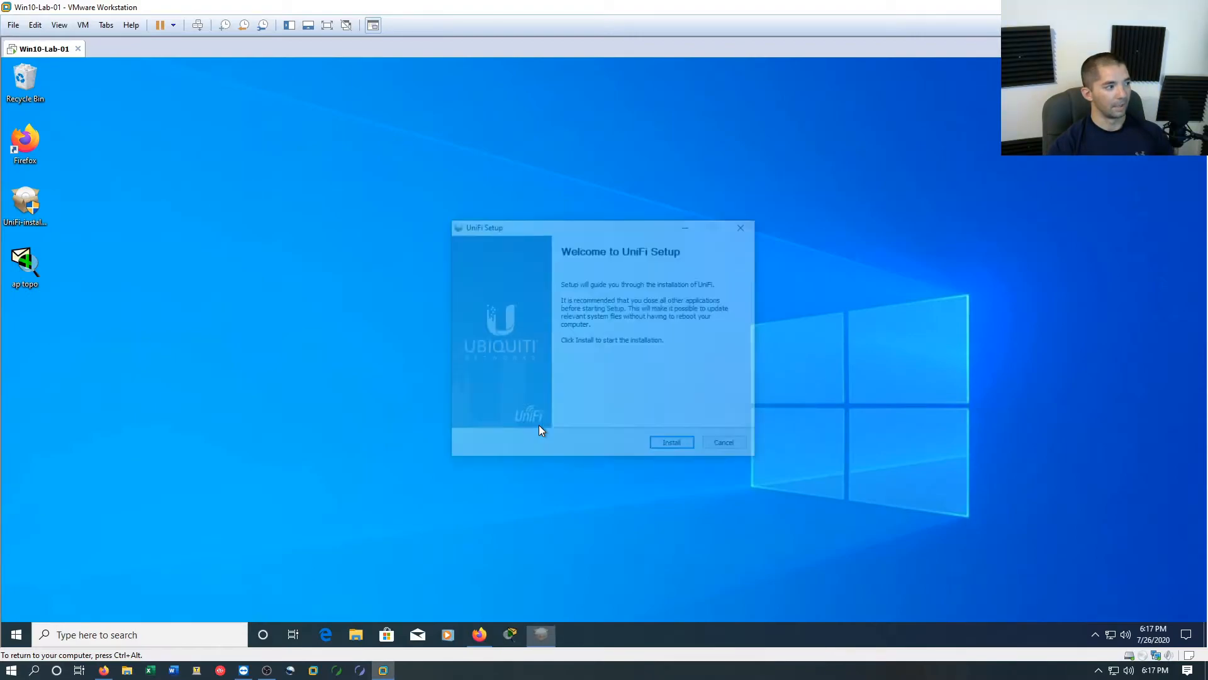
click(694, 446)
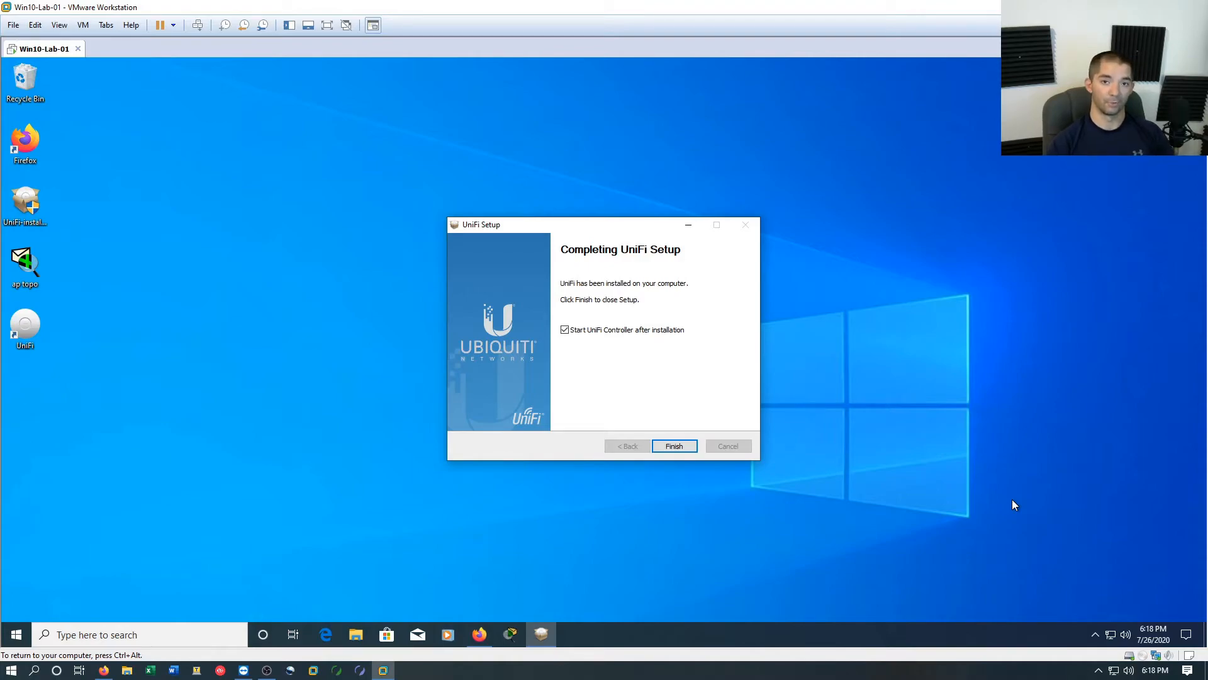
click(674, 447)
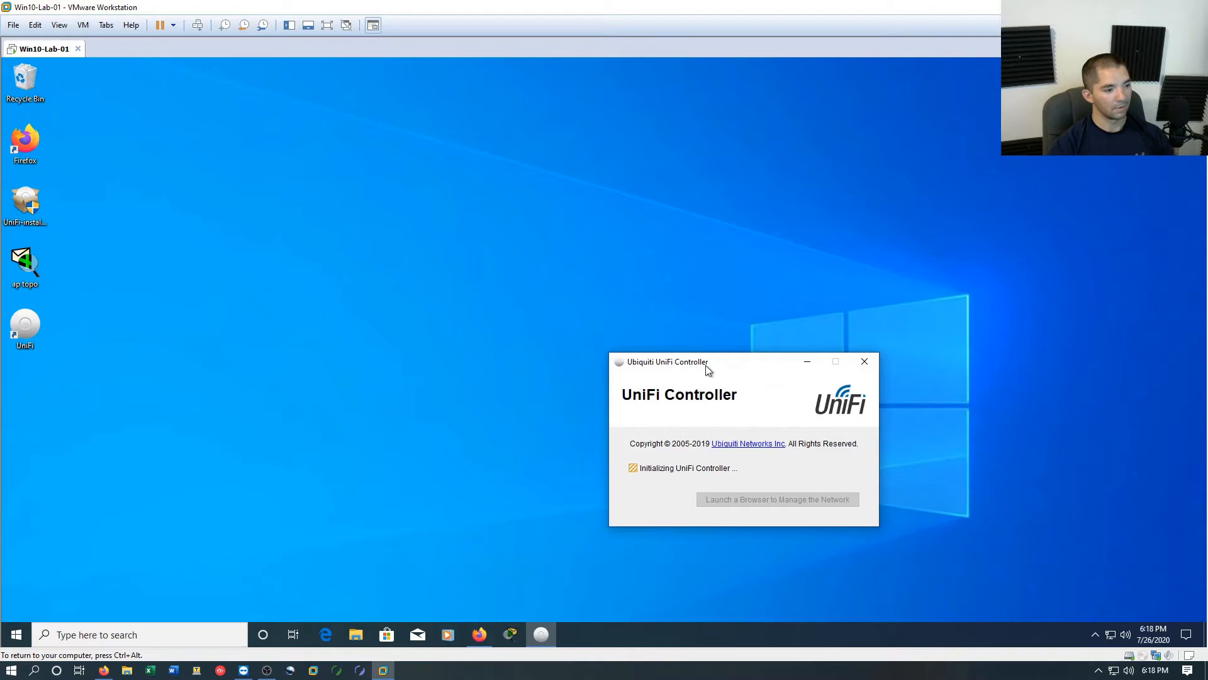
Reposition the UniFi Controller window and allow Java(TM) Platform SE binary through the firewall on private networks
drag(733, 364, 545, 231)
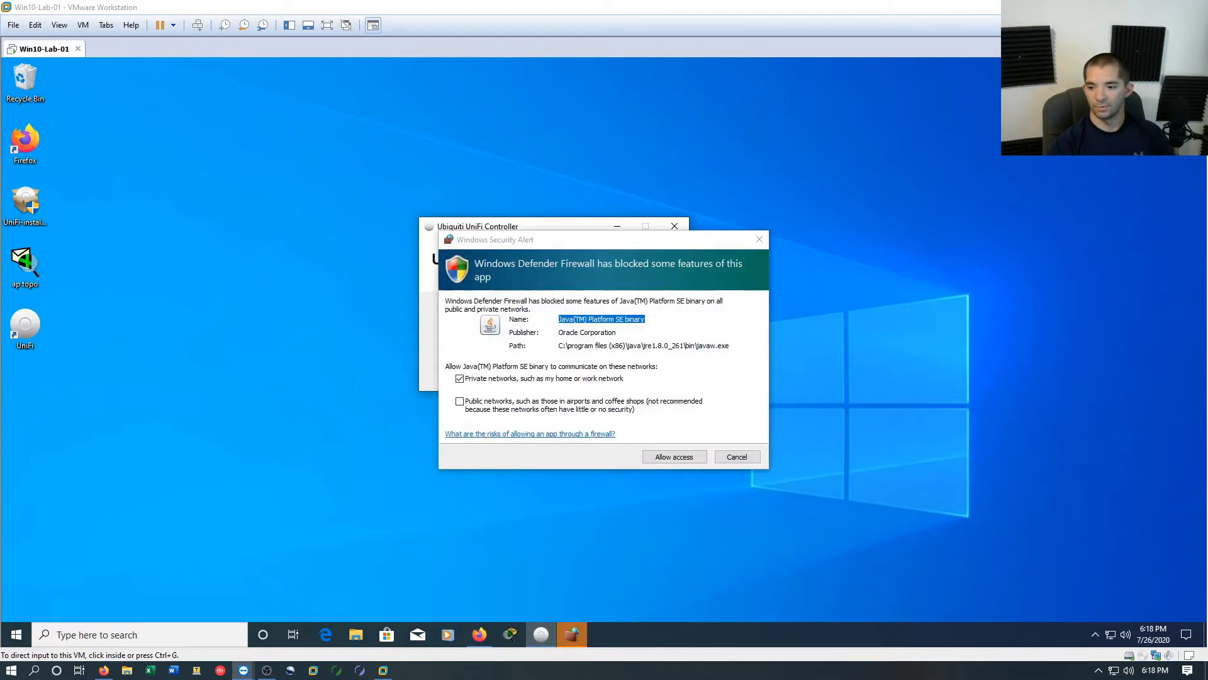
click(659, 456)
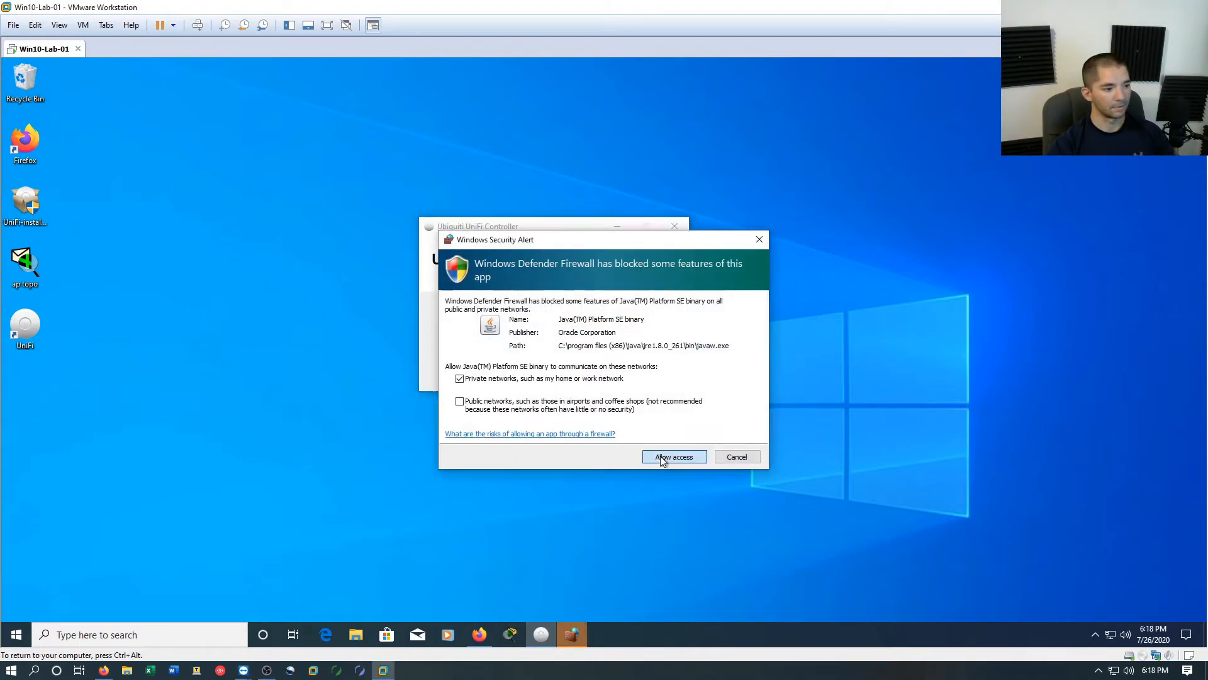
click(659, 456)
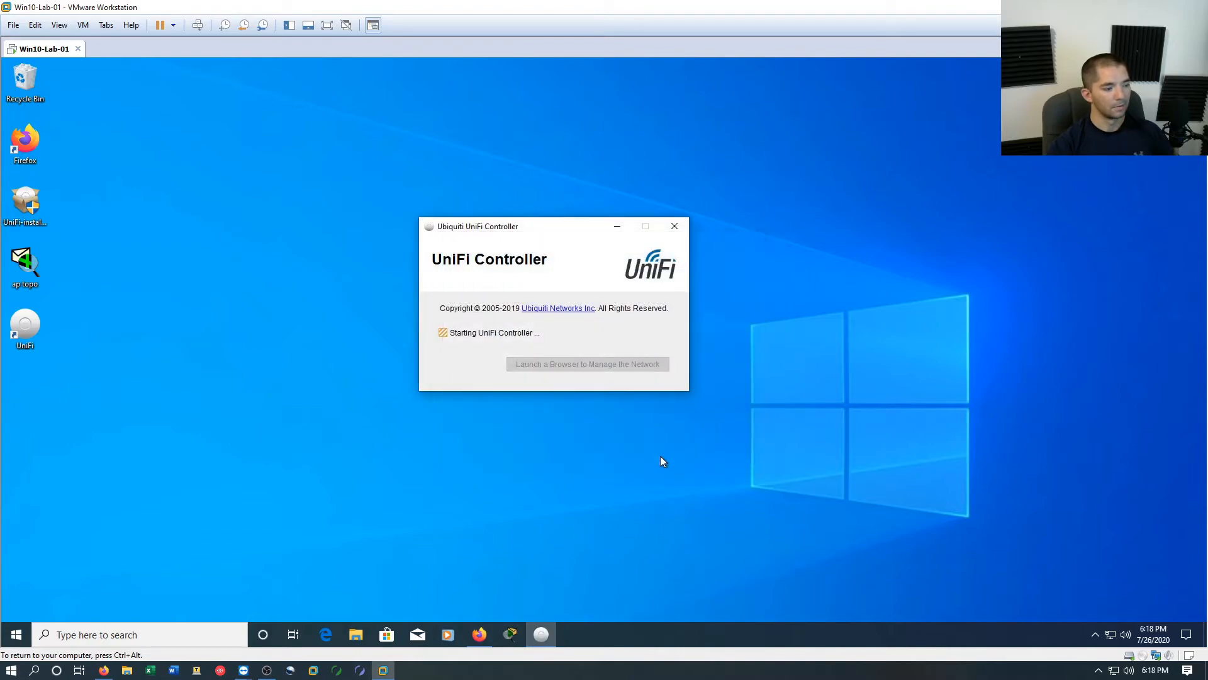
Switch to the Tera Term console in the JTS-Mobile remote session and enter privileged mode on the switch
key(ctrl+alt)
drag(1207, 72, 513, 0)
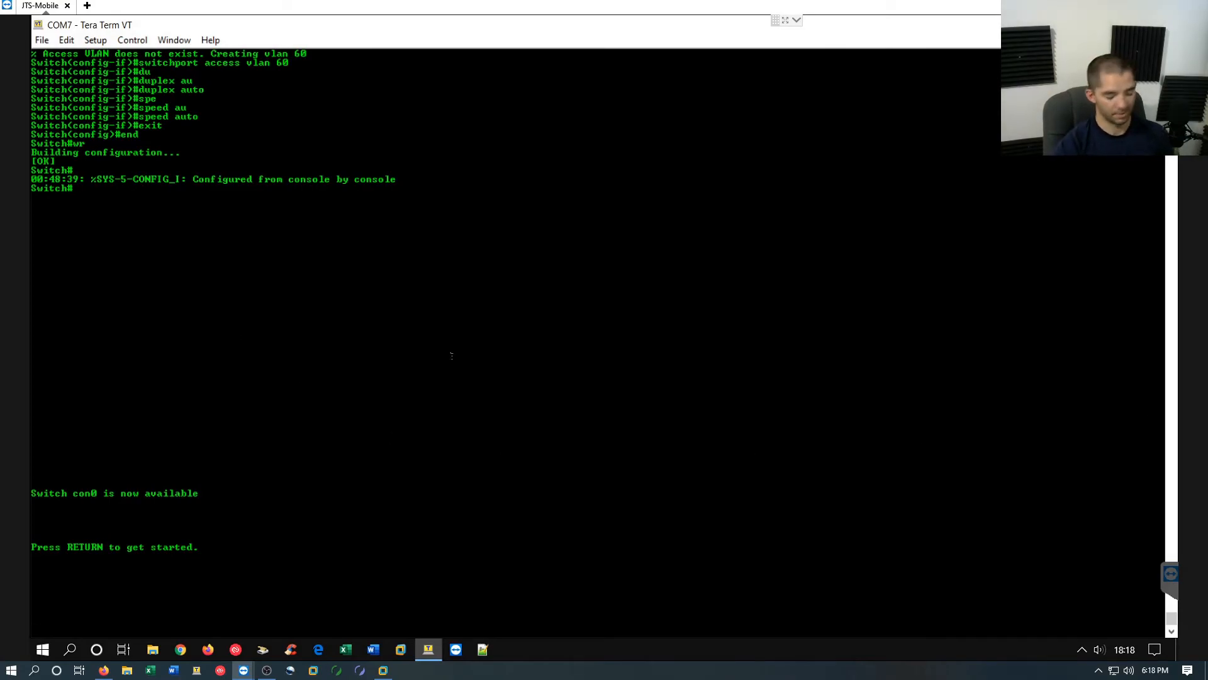
key(Return)
key(Return)
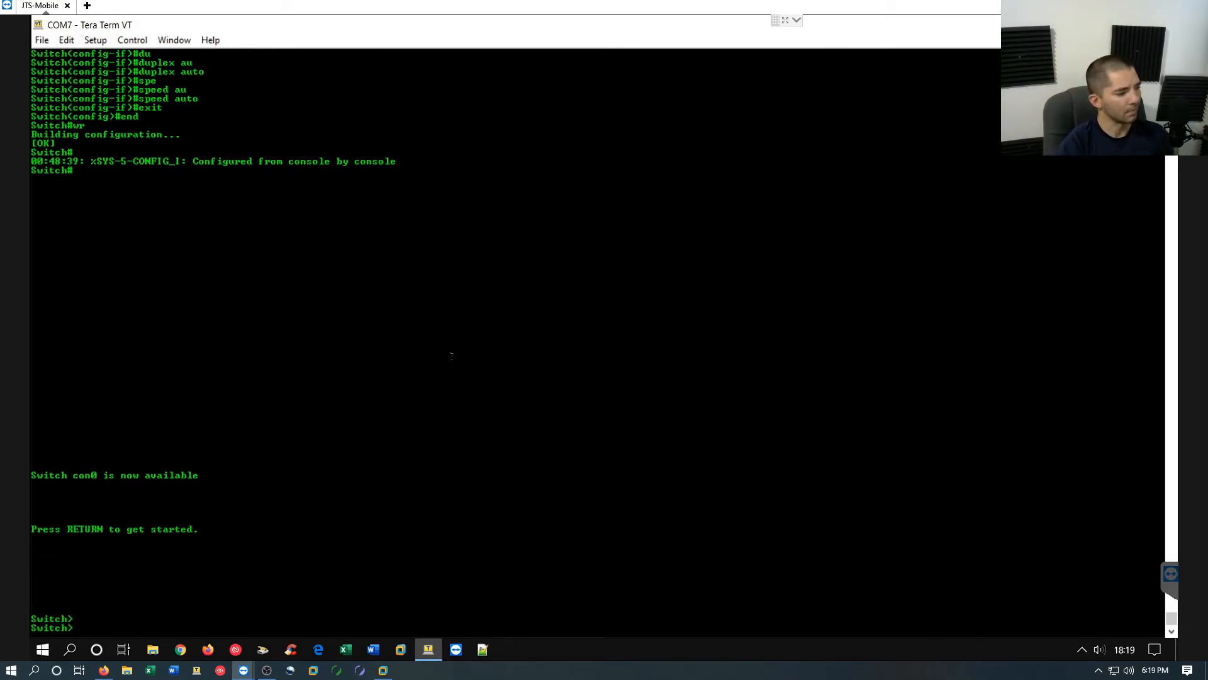
text(en)
key(Return)
Display the switch's running configuration with show run and page on through the interface list
text(show)
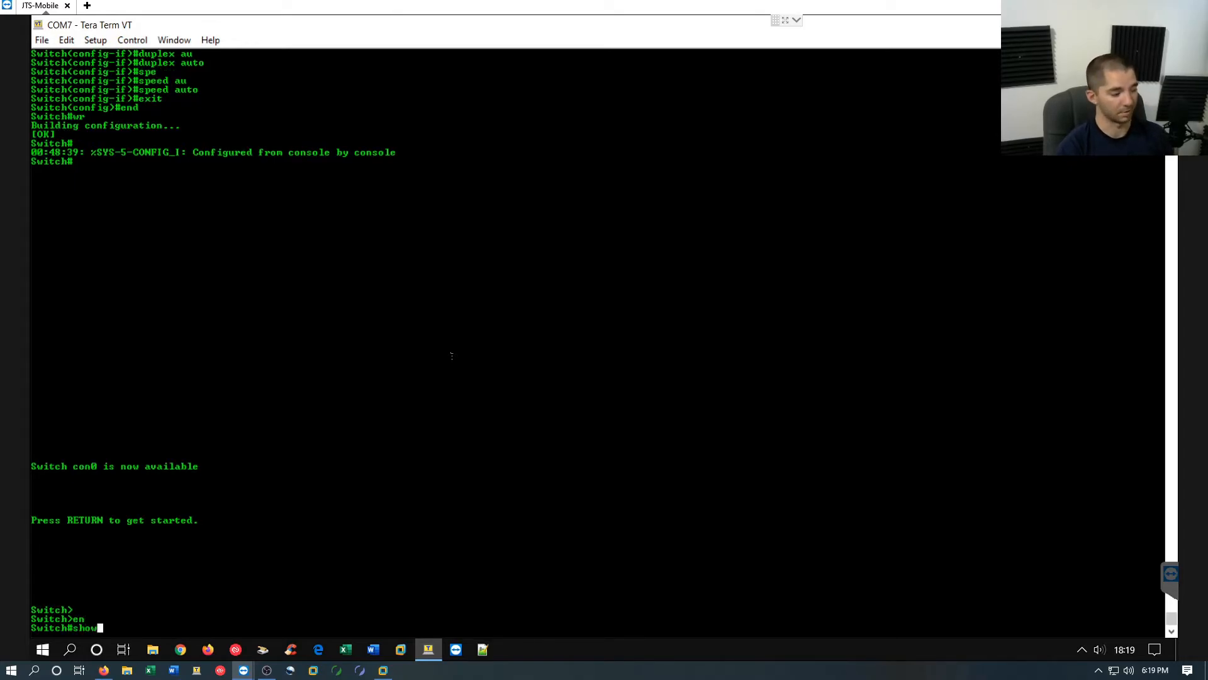
text( run)
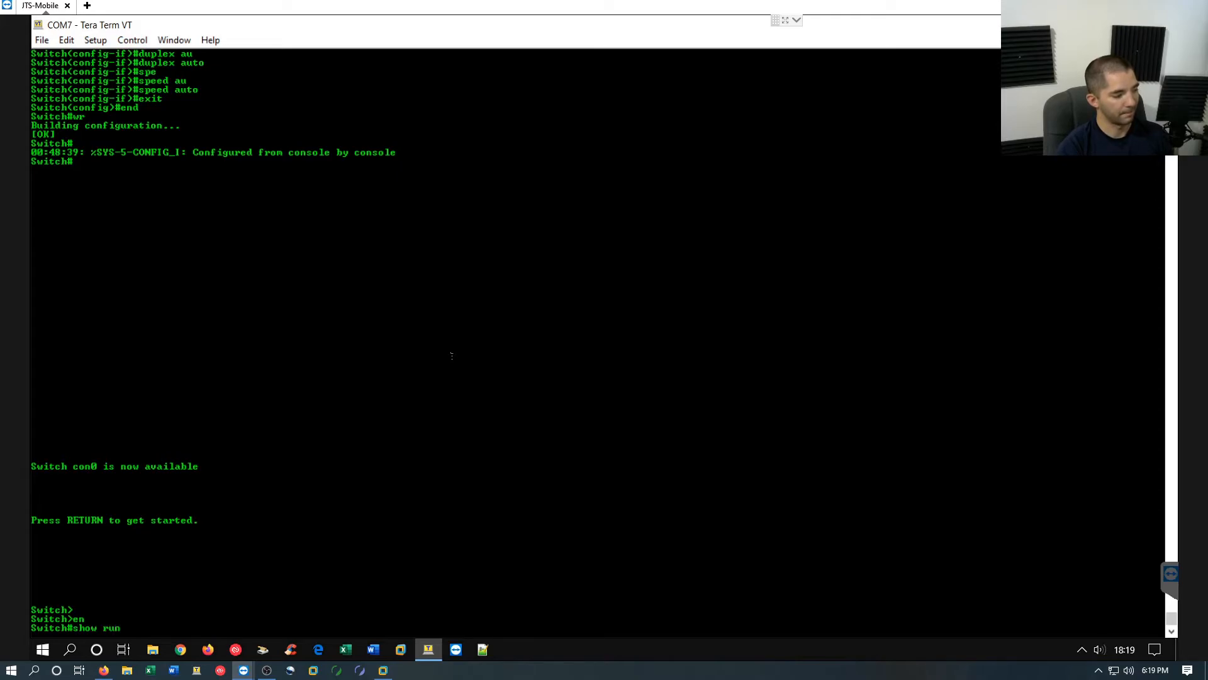
key(Return)
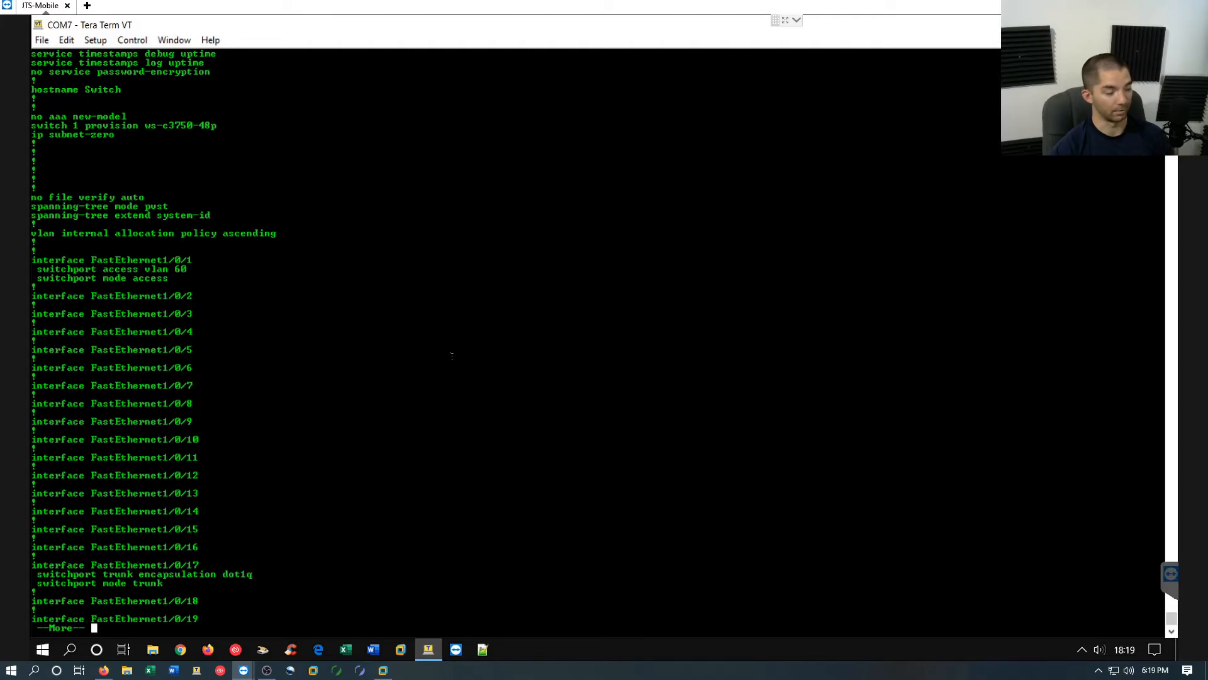
key(space)
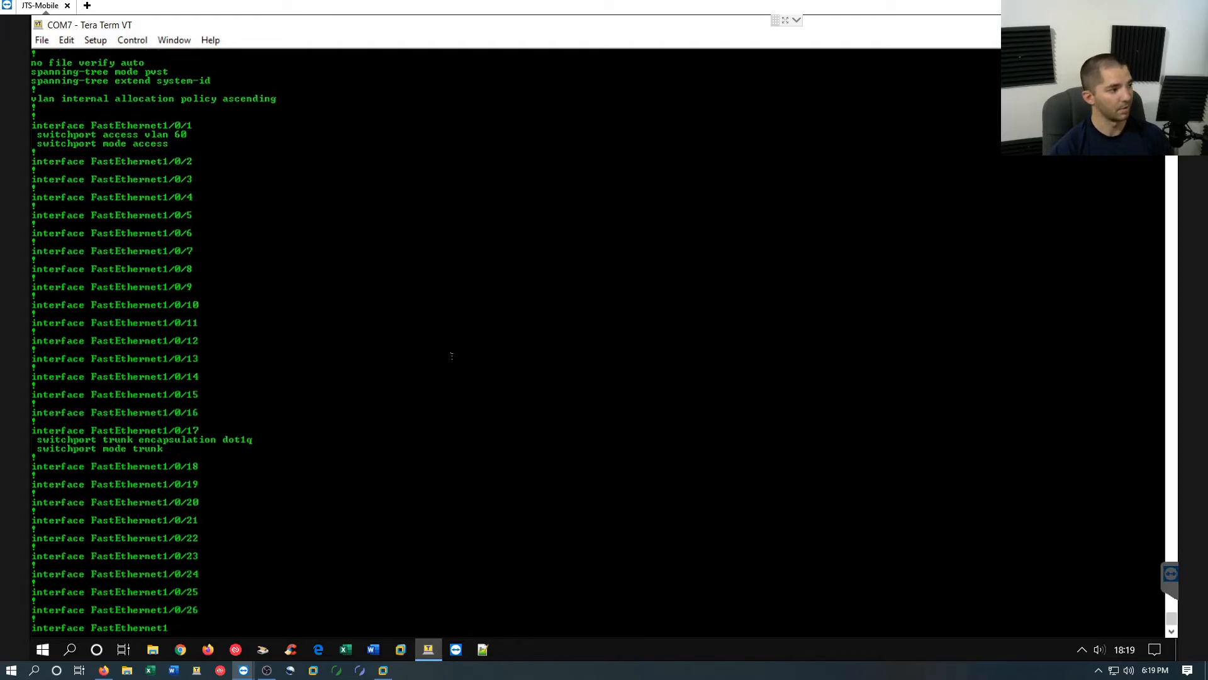
Examine the access VLAN and port mode lines of interface FastEthernet1/0/1 in the running configuration
scroll(142, 119, up, 2)
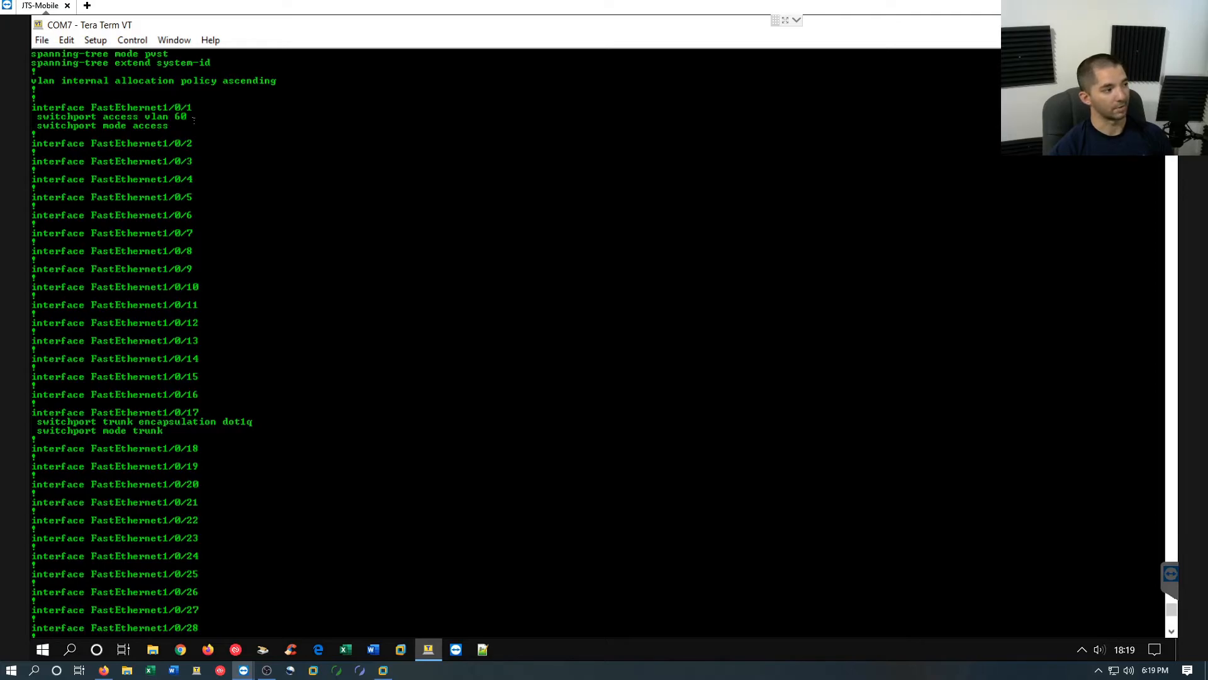
drag(194, 120, 51, 117)
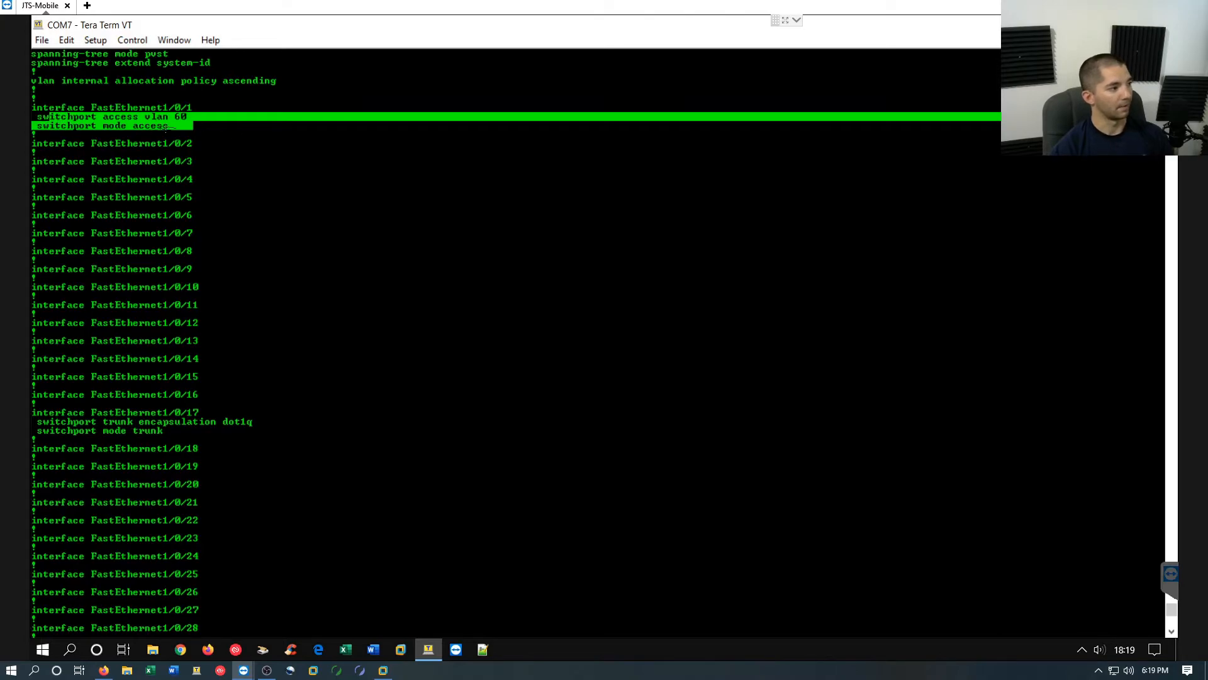
click(189, 126)
drag(128, 125, 49, 125)
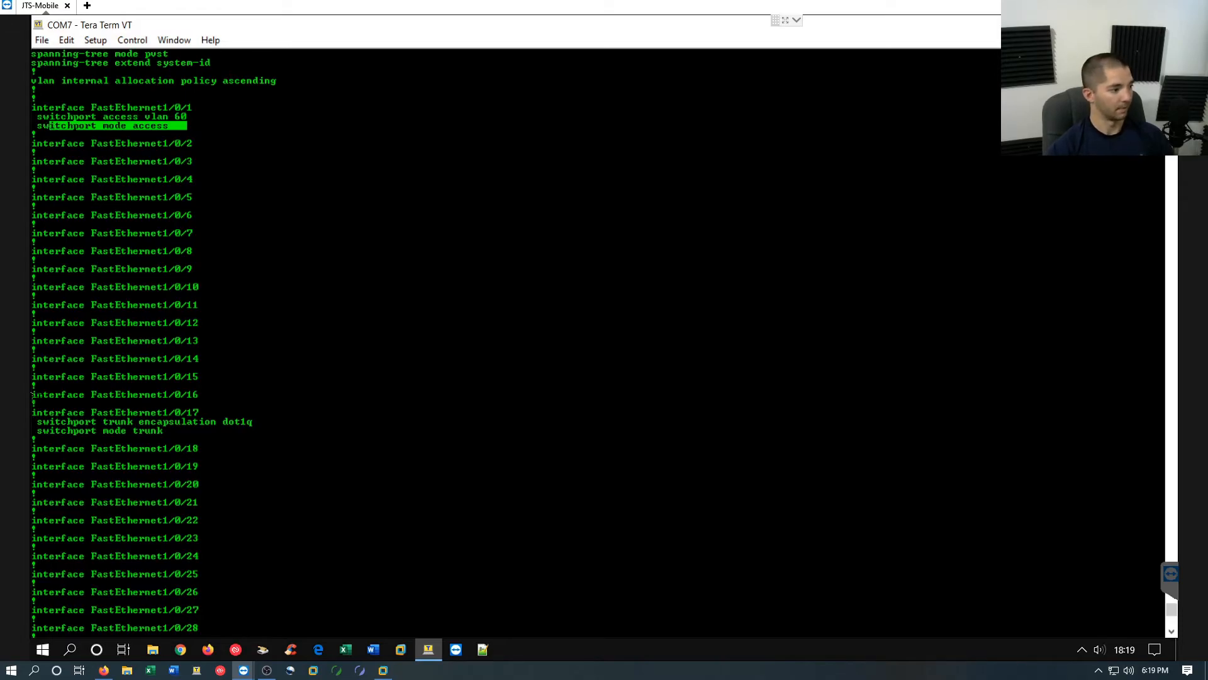
Examine the trunk encapsulation and port mode lines of interface FastEthernet1/0/17 in the running configuration
drag(177, 430, 49, 403)
click(237, 418)
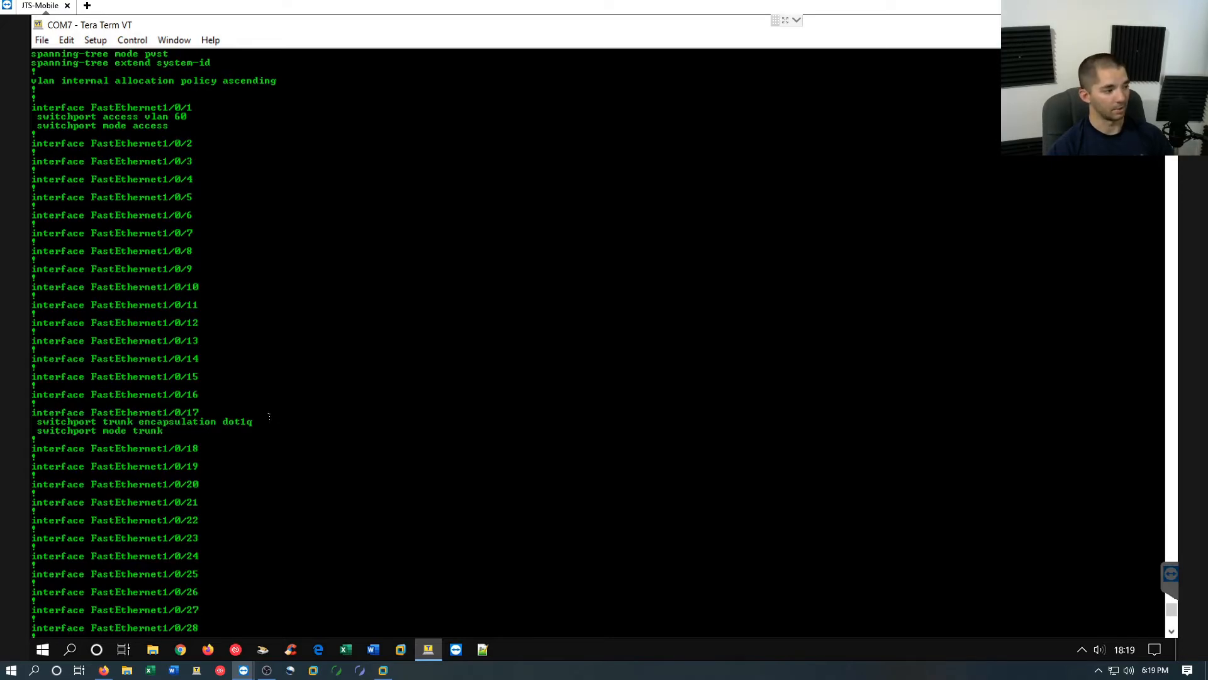
drag(265, 421, 39, 423)
drag(181, 430, 31, 432)
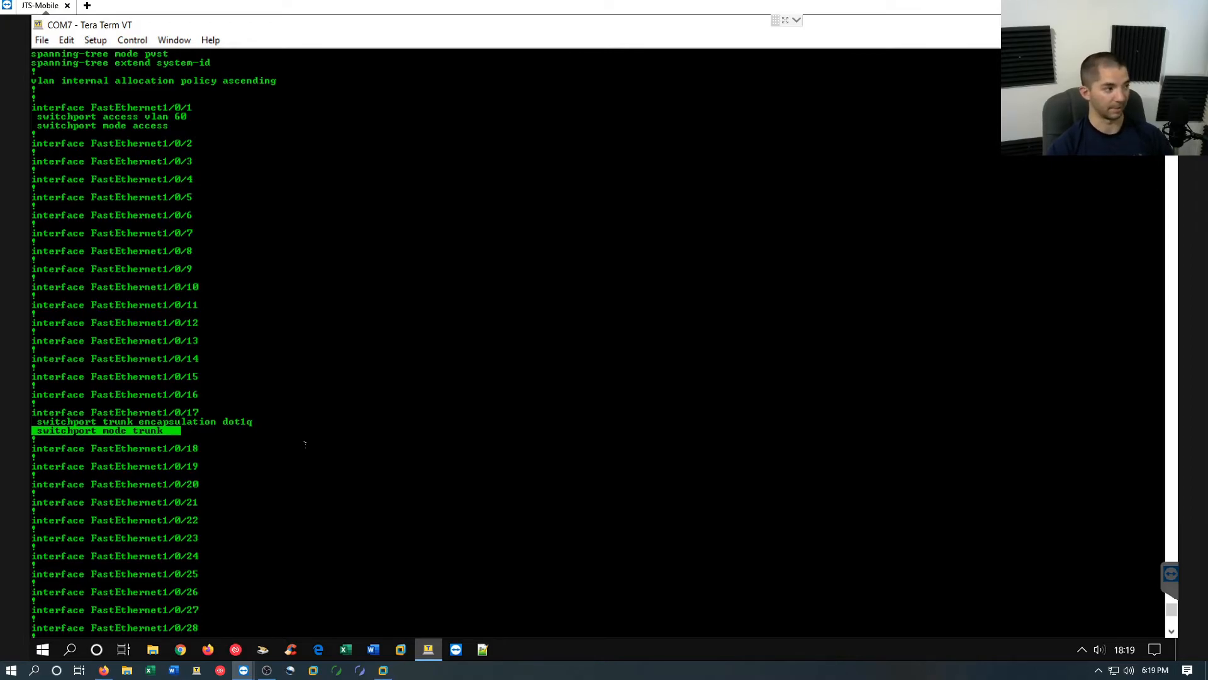
scroll(279, 291, up, 1)
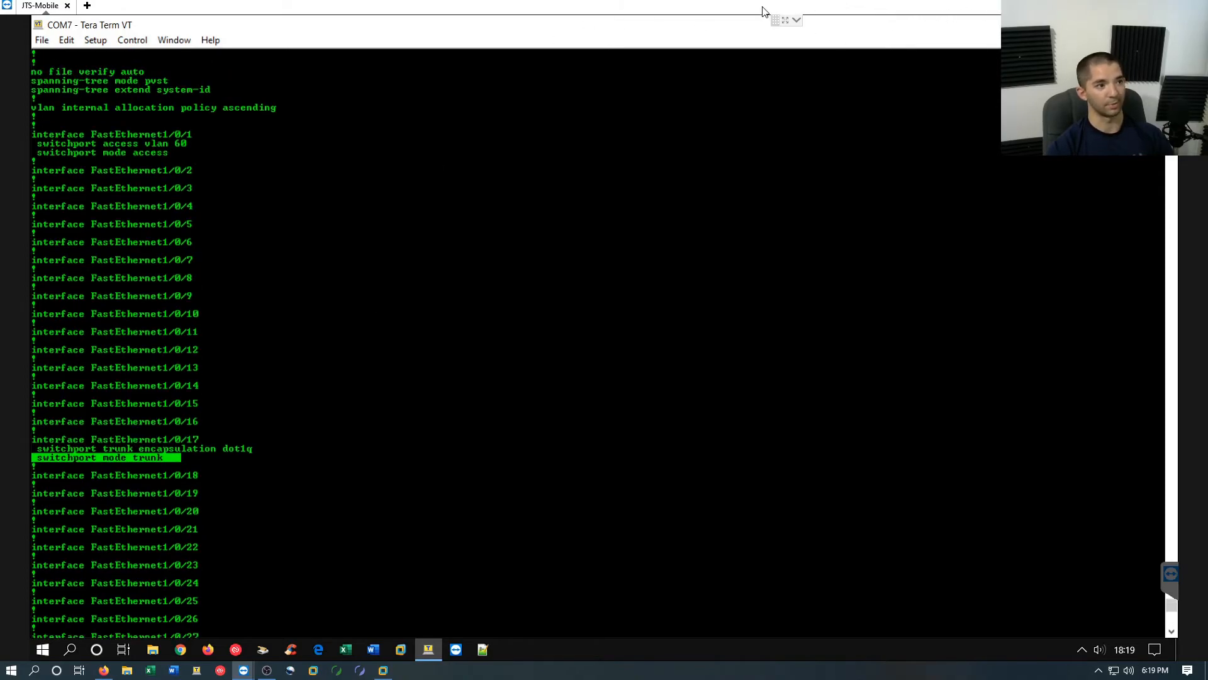
Return to the Win10-Lab-01 virtual machine and launch a browser from the UniFi Controller to manage the network
drag(762, 8, 1207, 157)
click(822, 422)
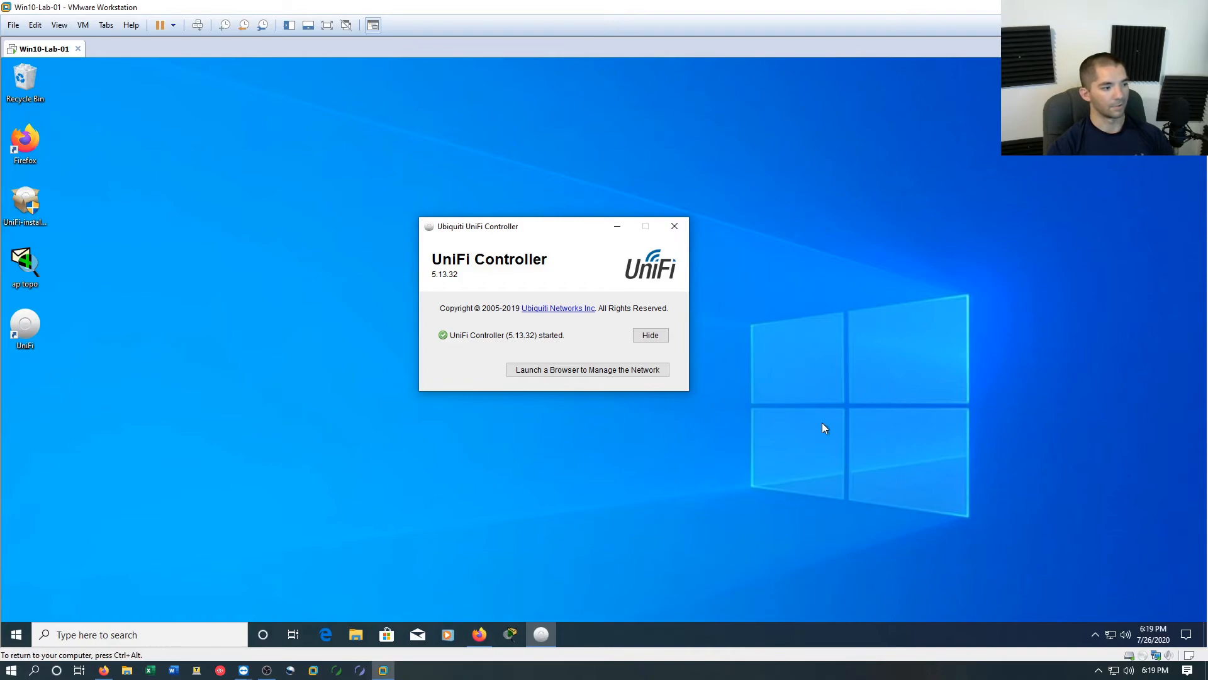
click(590, 371)
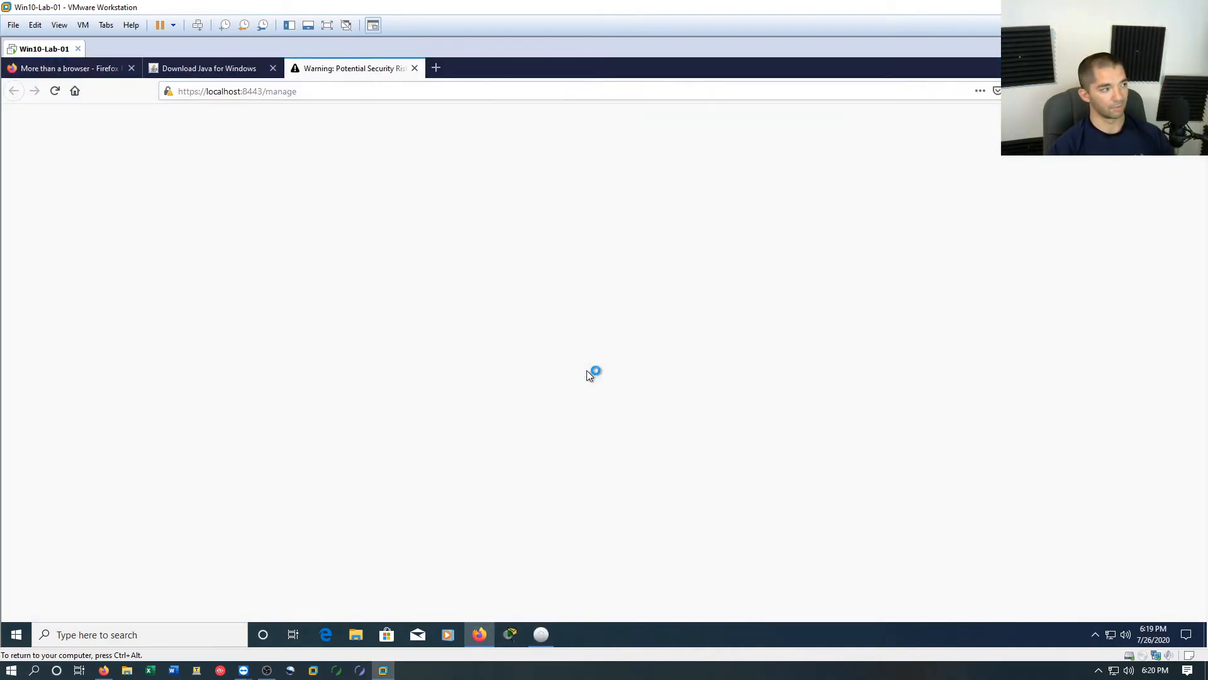
Accept the certificate risk for localhost:8443 to continue to the controller setup, and close the Java download tab
click(798, 443)
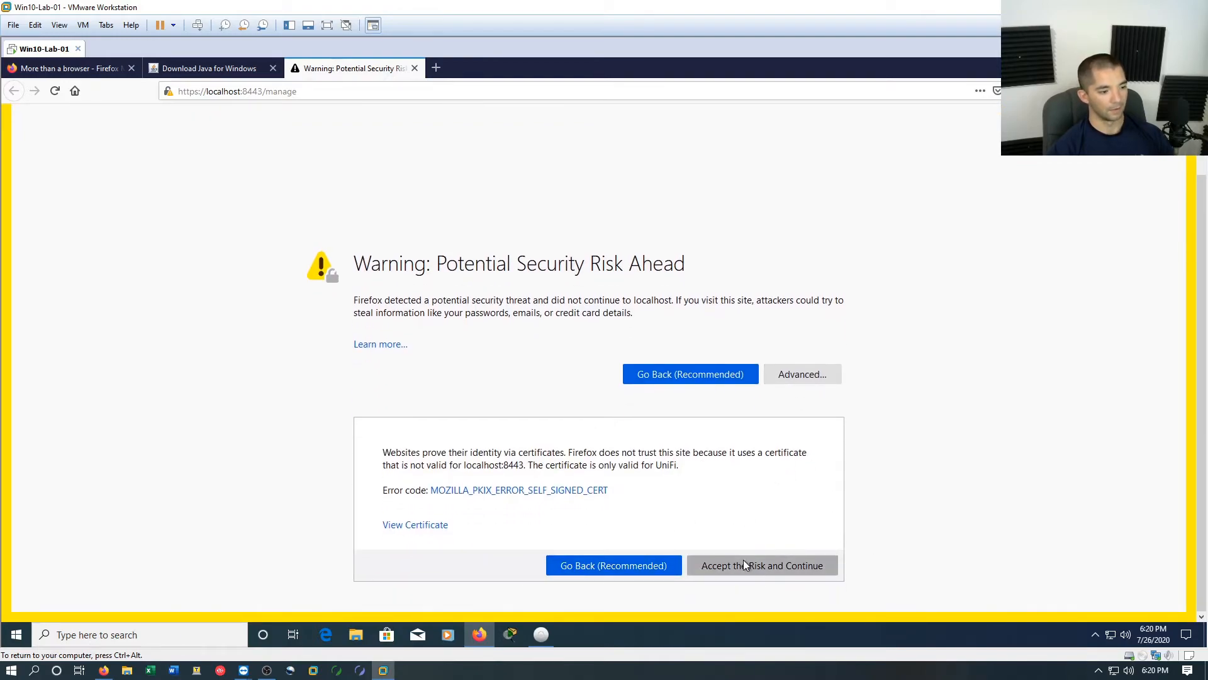
click(744, 565)
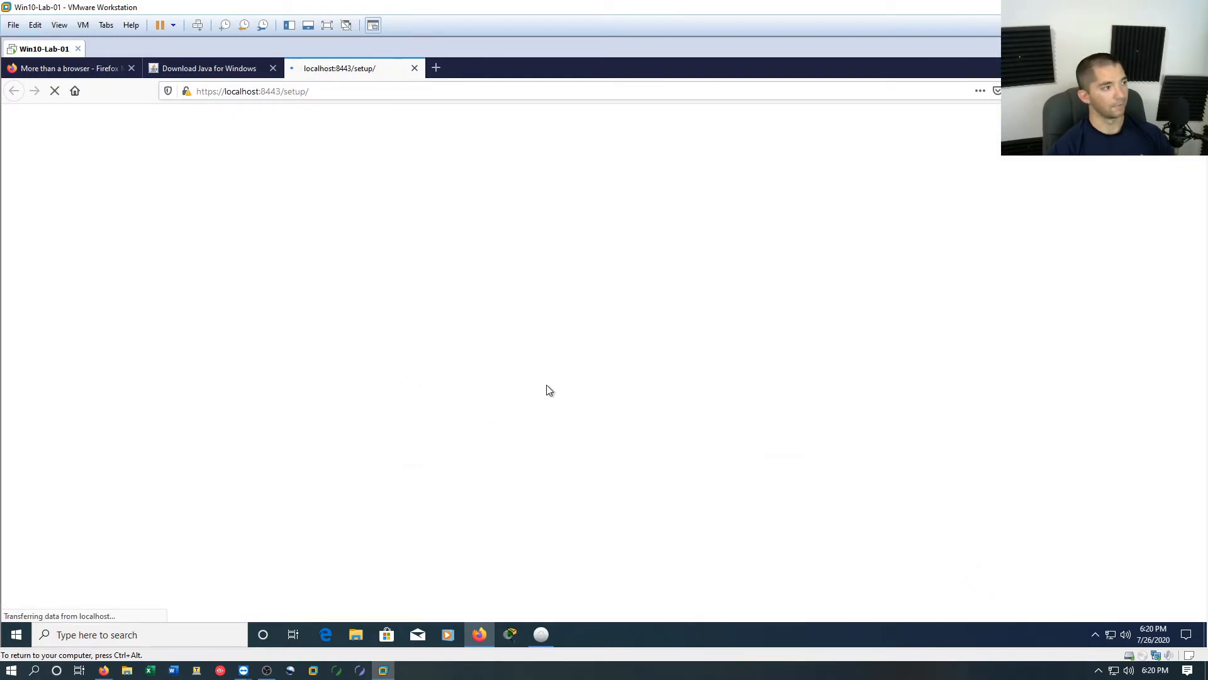
click(273, 68)
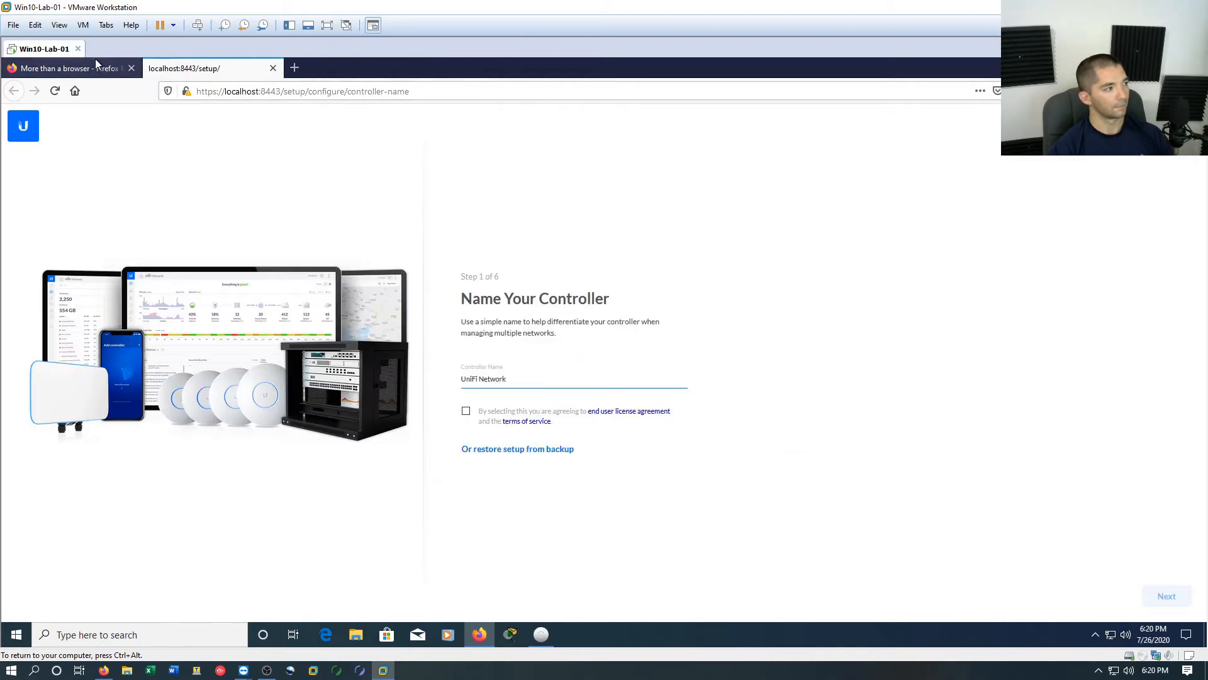
Close the Firefox welcome page, keep the controller name UniFi Network, and accept the license agreement and terms of service to continue
click(131, 68)
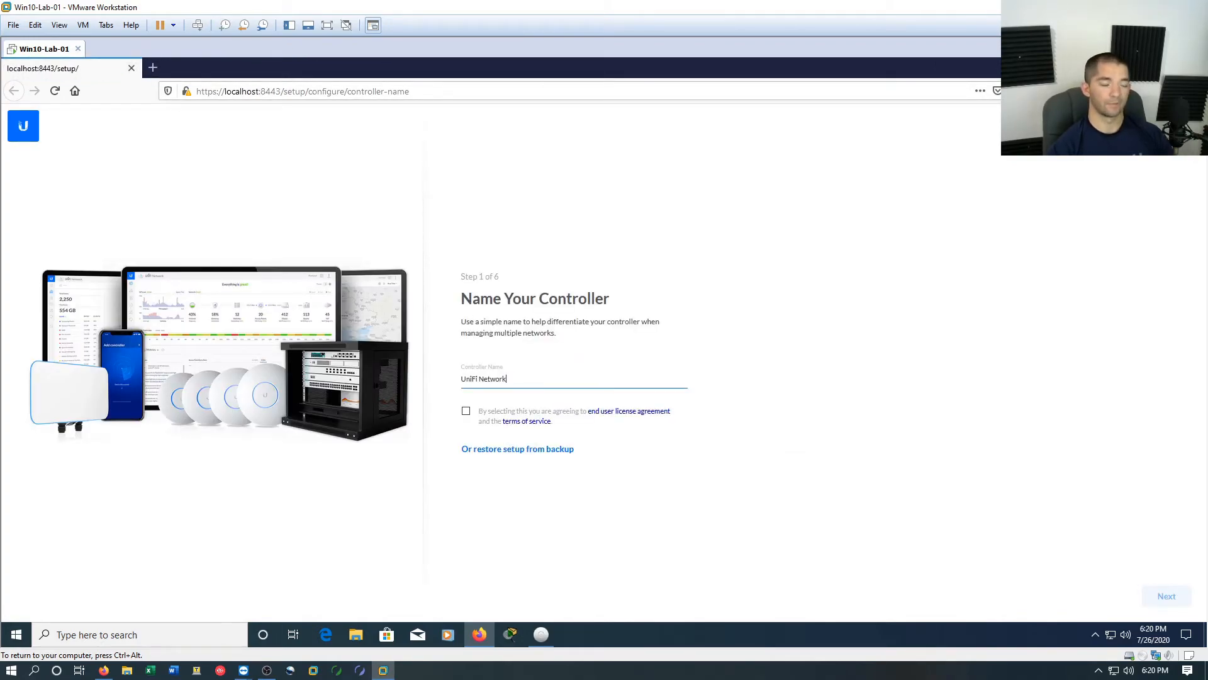
click(465, 411)
click(1164, 596)
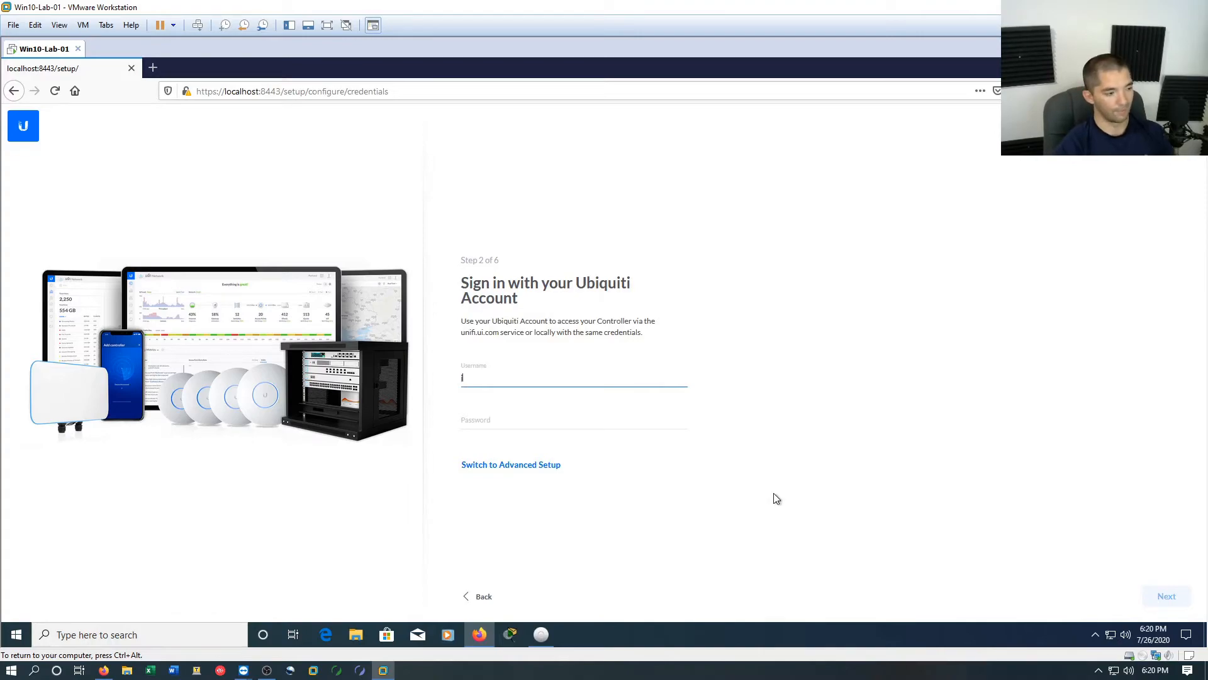
Sign in to the Ubiquiti account with its username and password, and decline saving the login in Firefox
text(jowerstechsuppor)
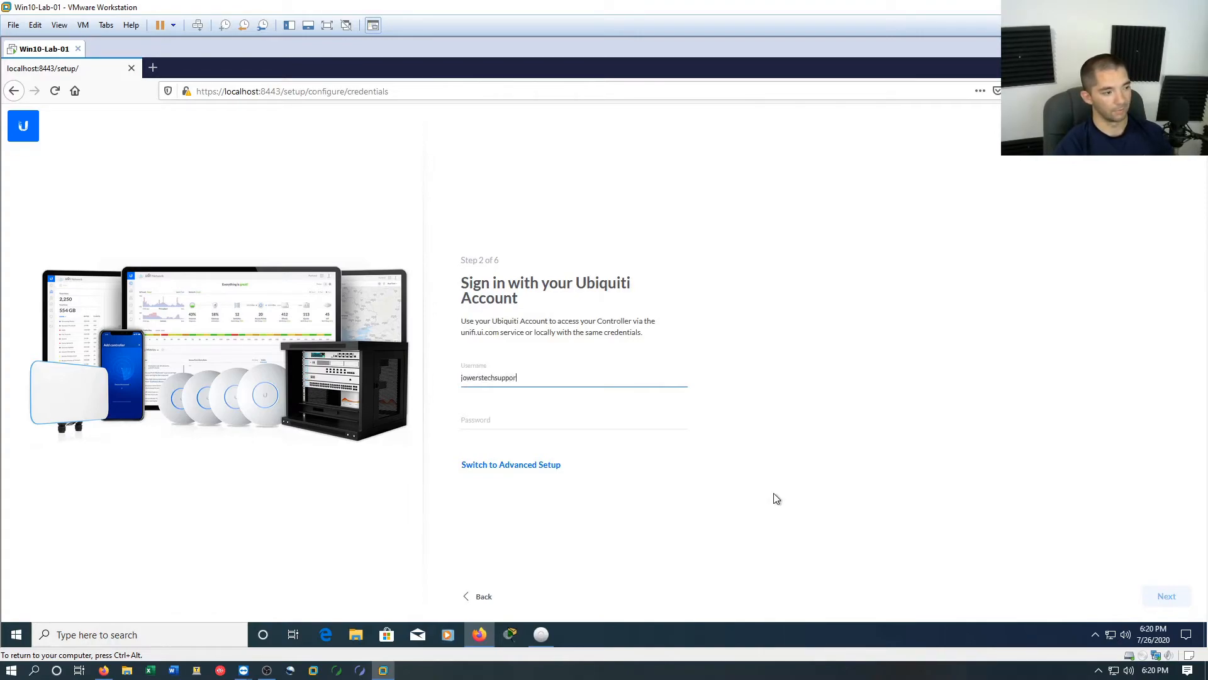
text(t)
key(Tab)
text(••••••••••)
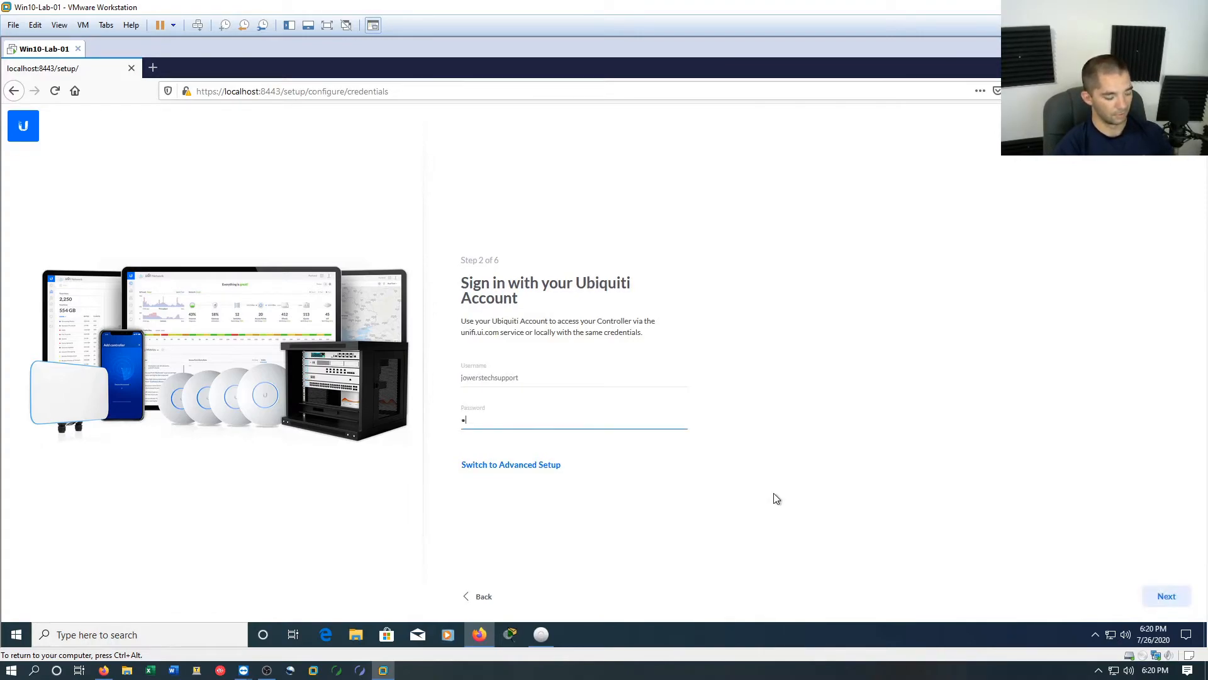
text(•••)
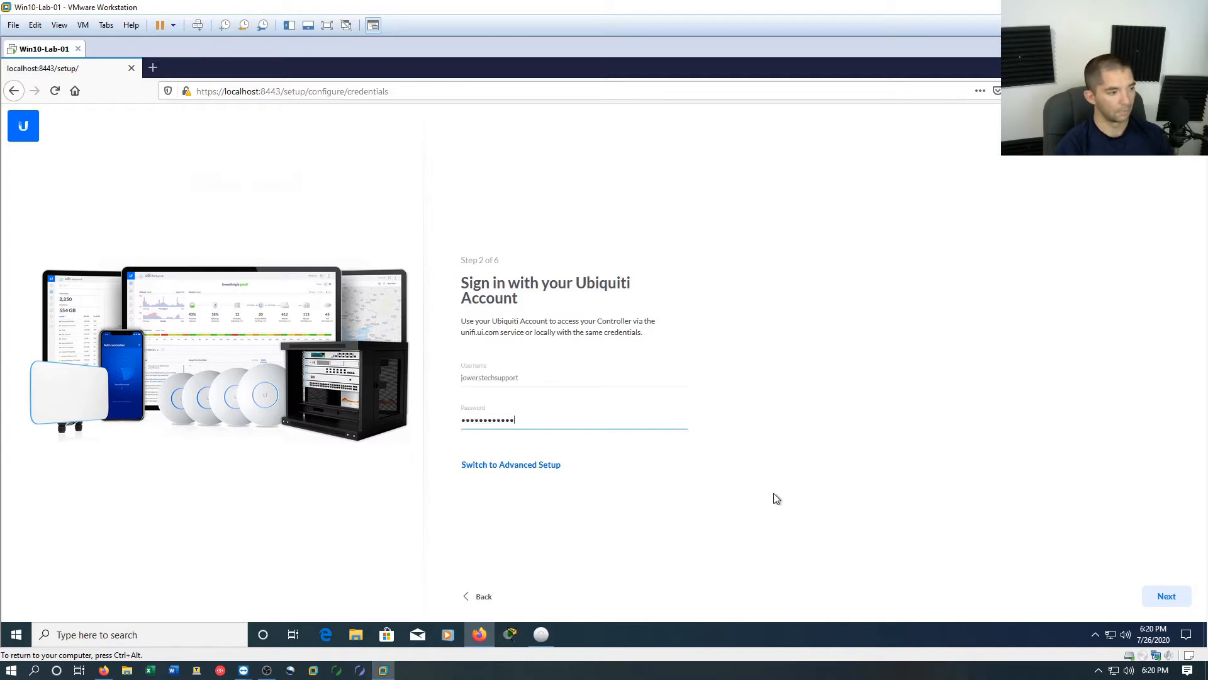
key(Return)
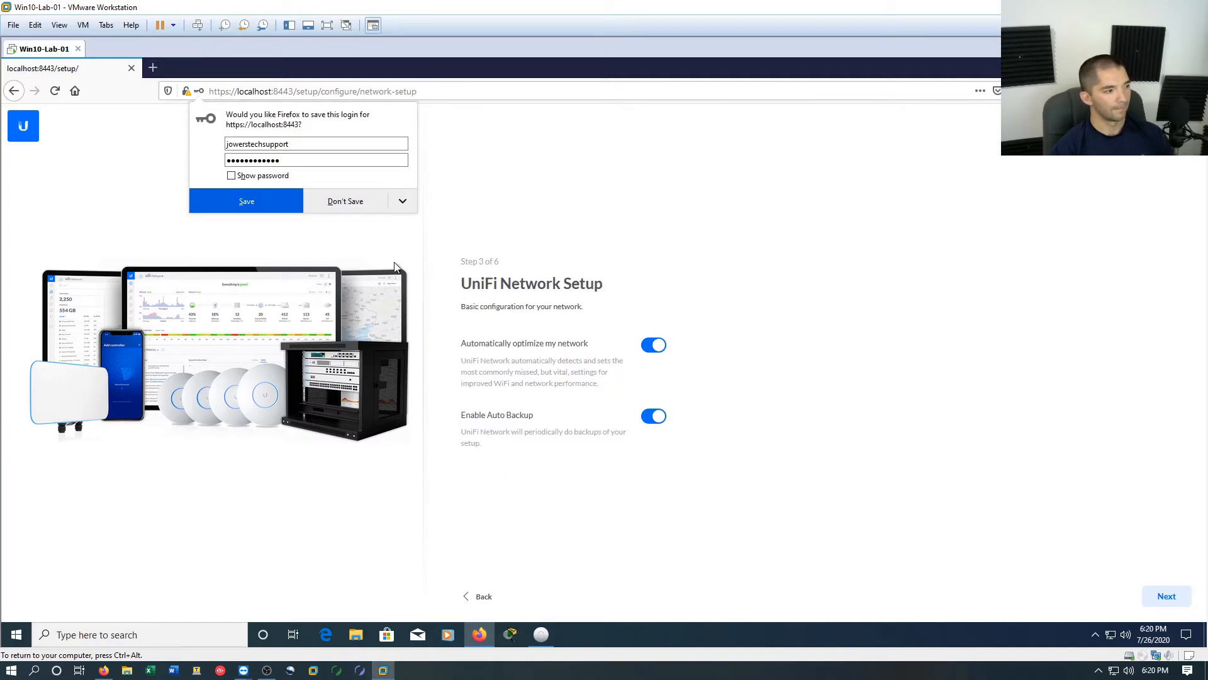
click(343, 200)
Turn off Auto Backup in the network setup and continue past the devices setup without selecting any device
click(647, 422)
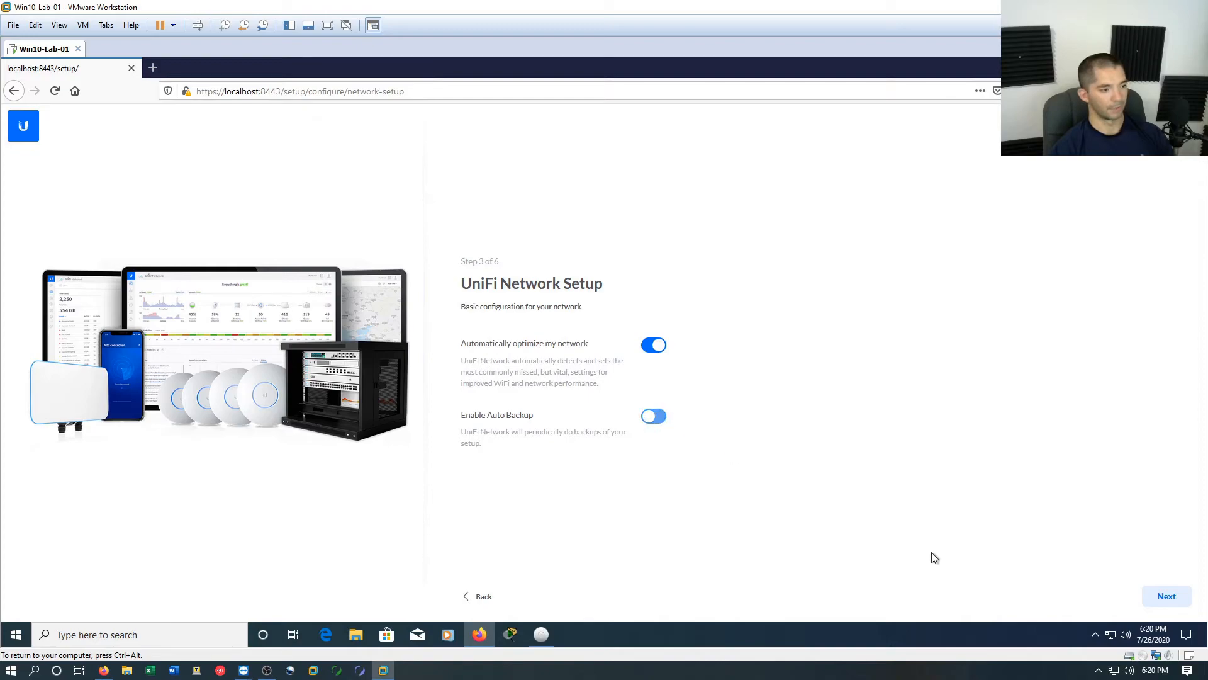
click(1165, 595)
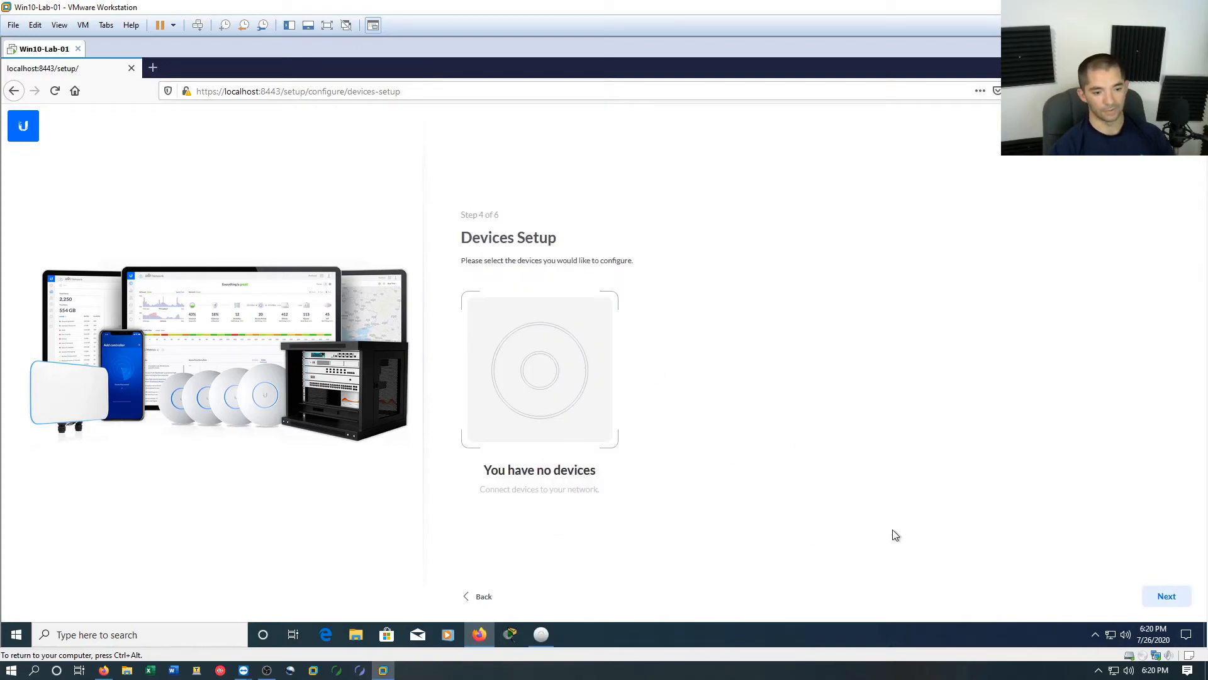
click(1164, 594)
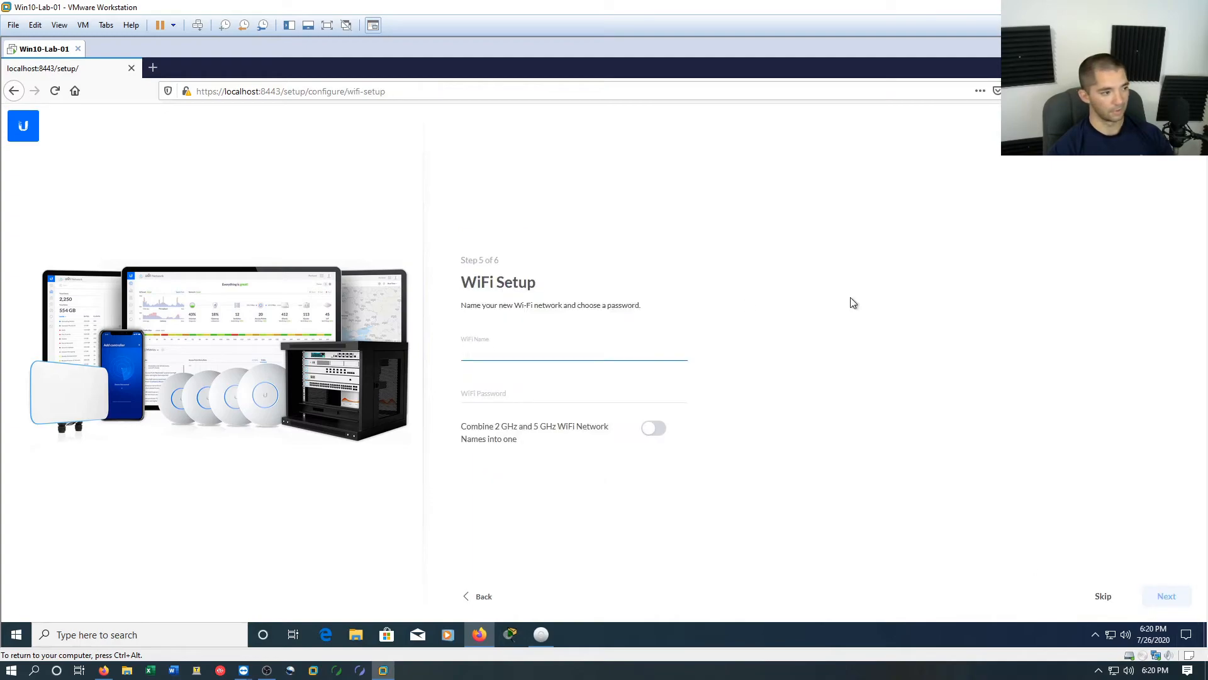
Name the Wi-Fi network testwifi, enter its Wi-Fi password, and combine the 2 GHz and 5 GHz network names into one
text(testwifi)
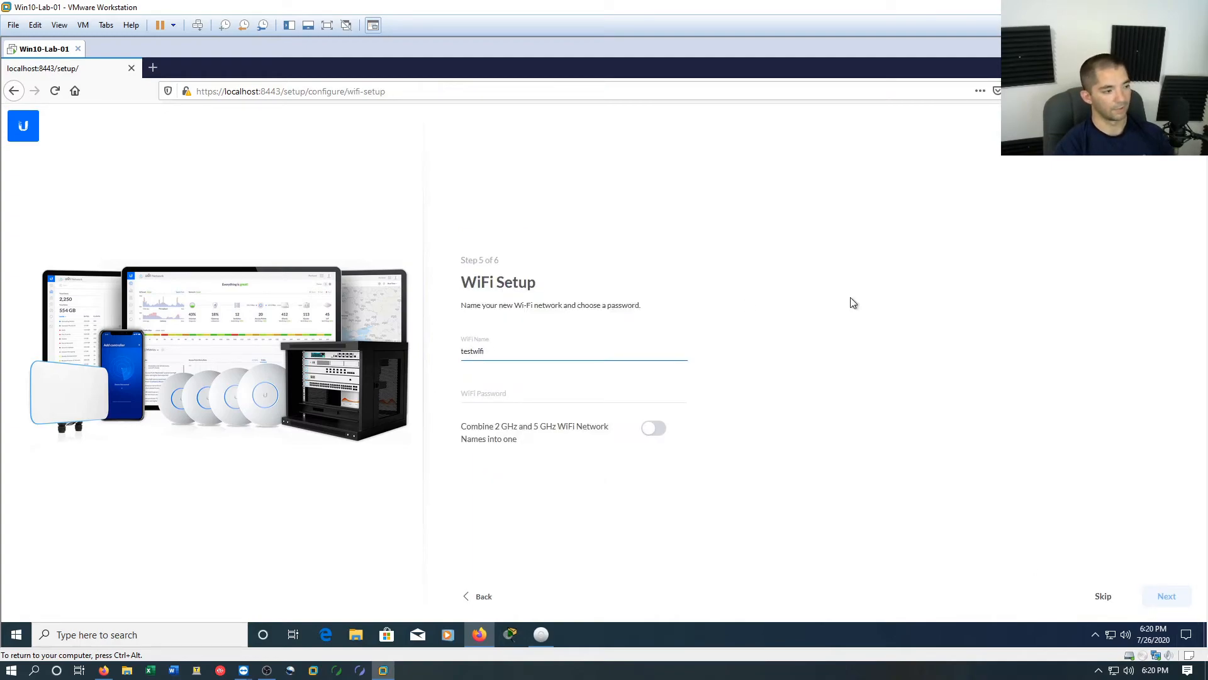
key(Tab)
text(test)
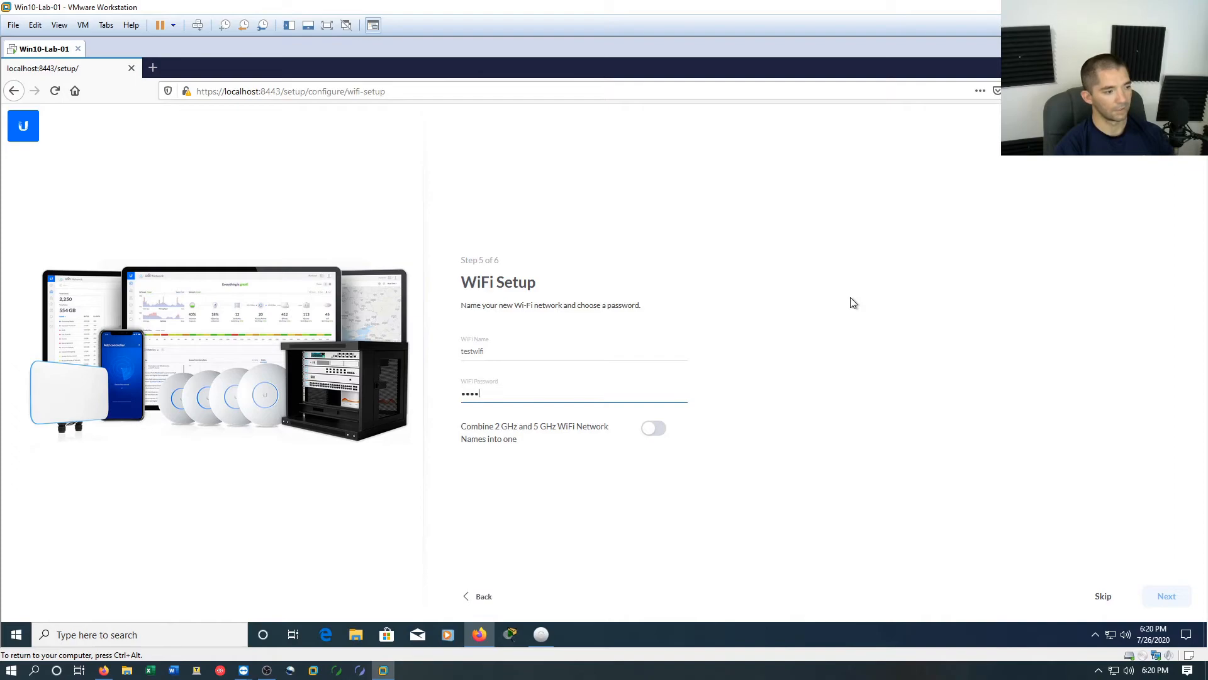
key(BackSpace)
key(BackSpace)
key(BackSpace)
text(•••••••)
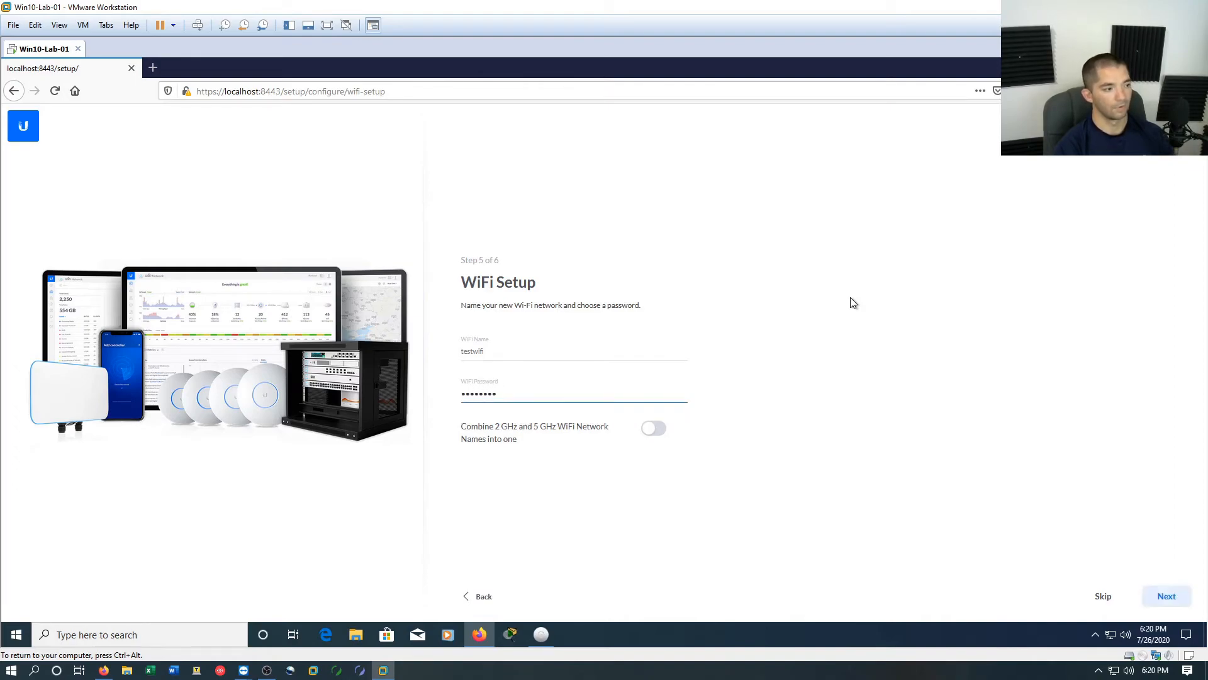
click(650, 433)
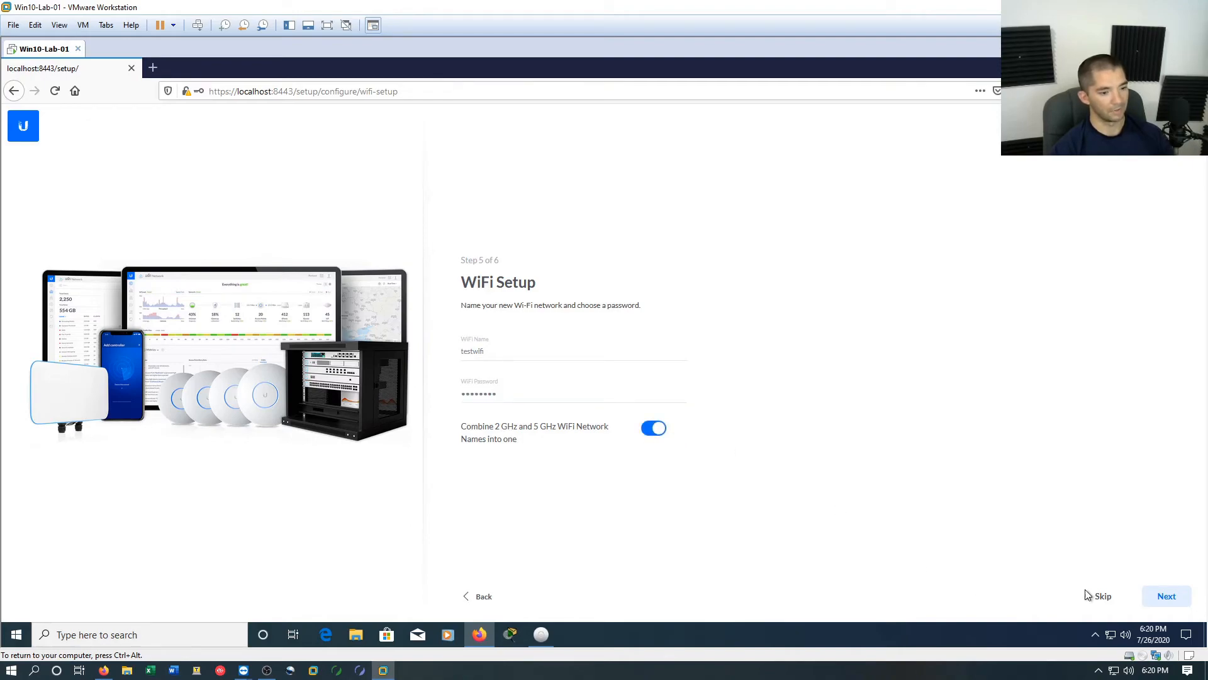
click(1166, 596)
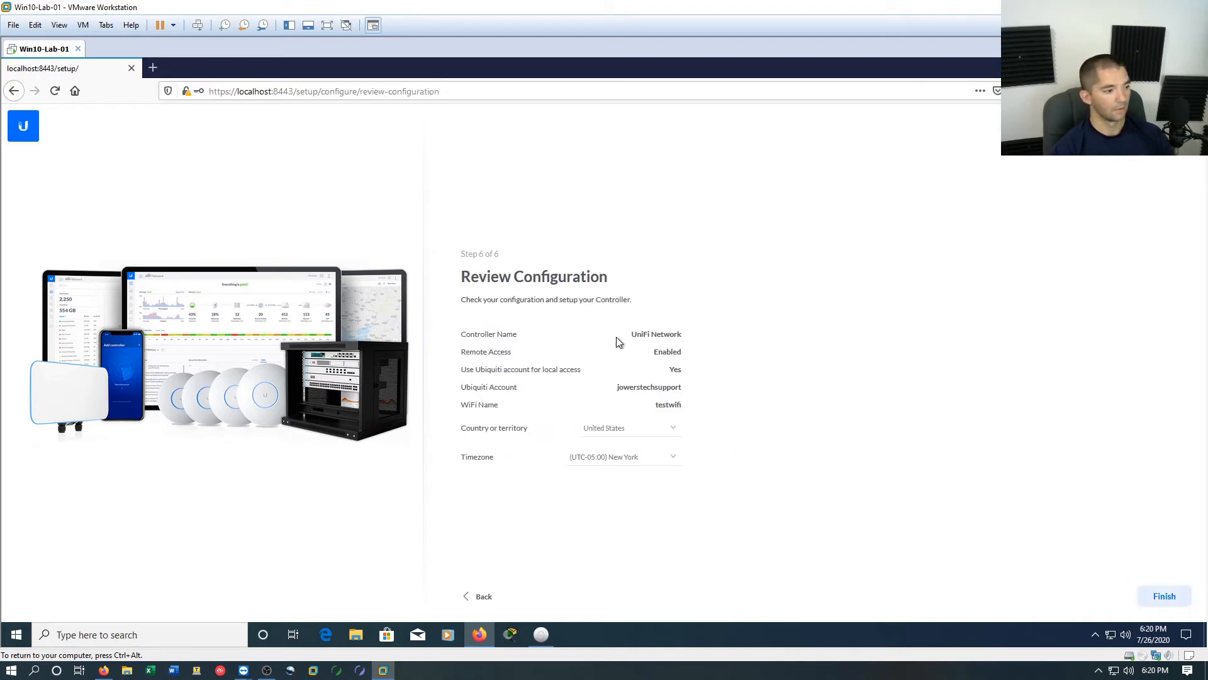
Finish the controller setup from the configuration review and decline sending diagnostics and usage data to Ubiquiti
click(1170, 606)
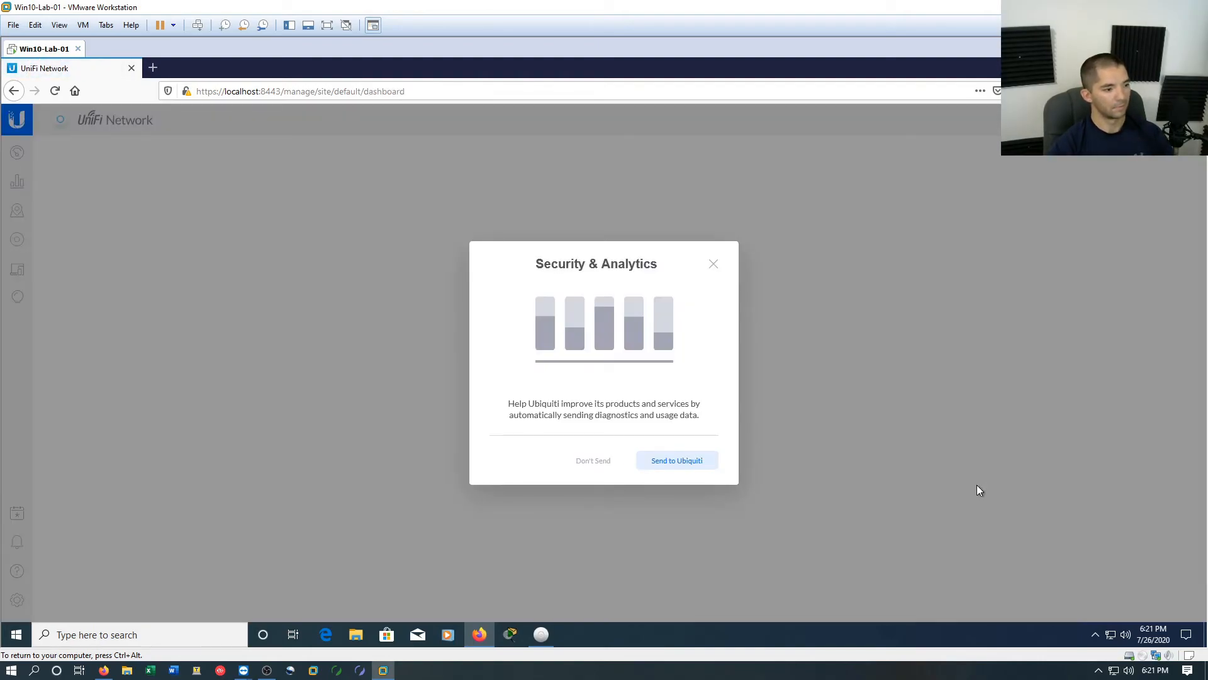
click(595, 462)
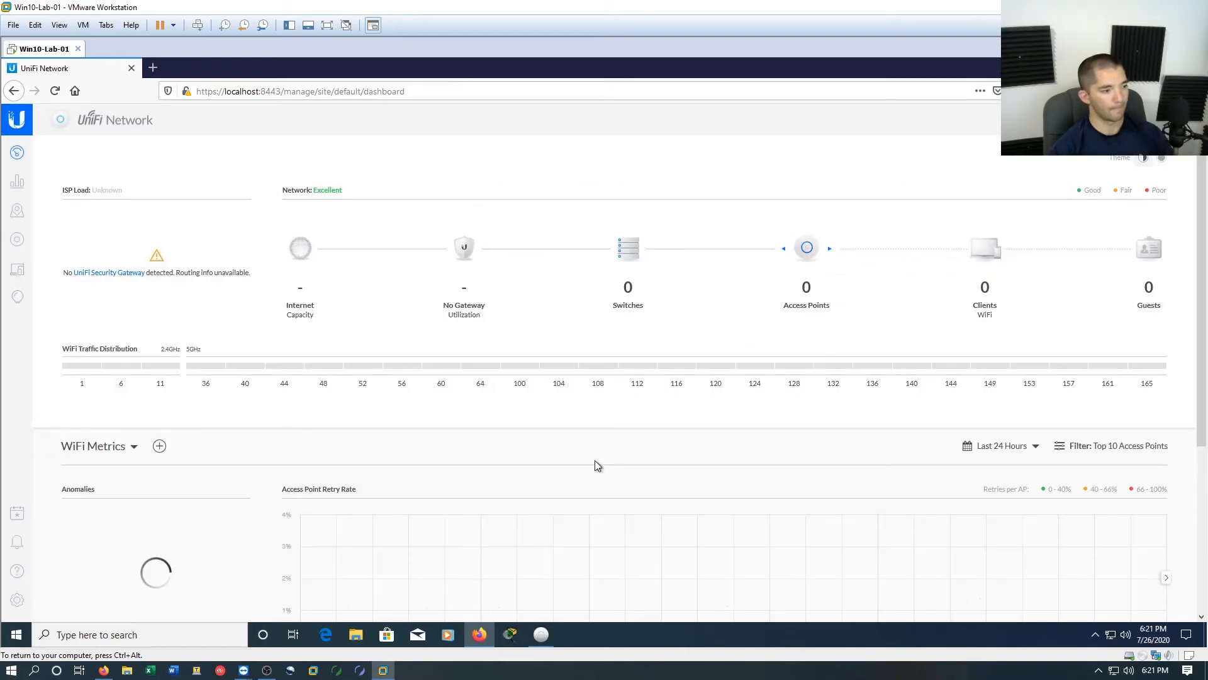
Examine the UniFi AP-Pro's details in the device list and check the controller's list of connected clients
click(16, 244)
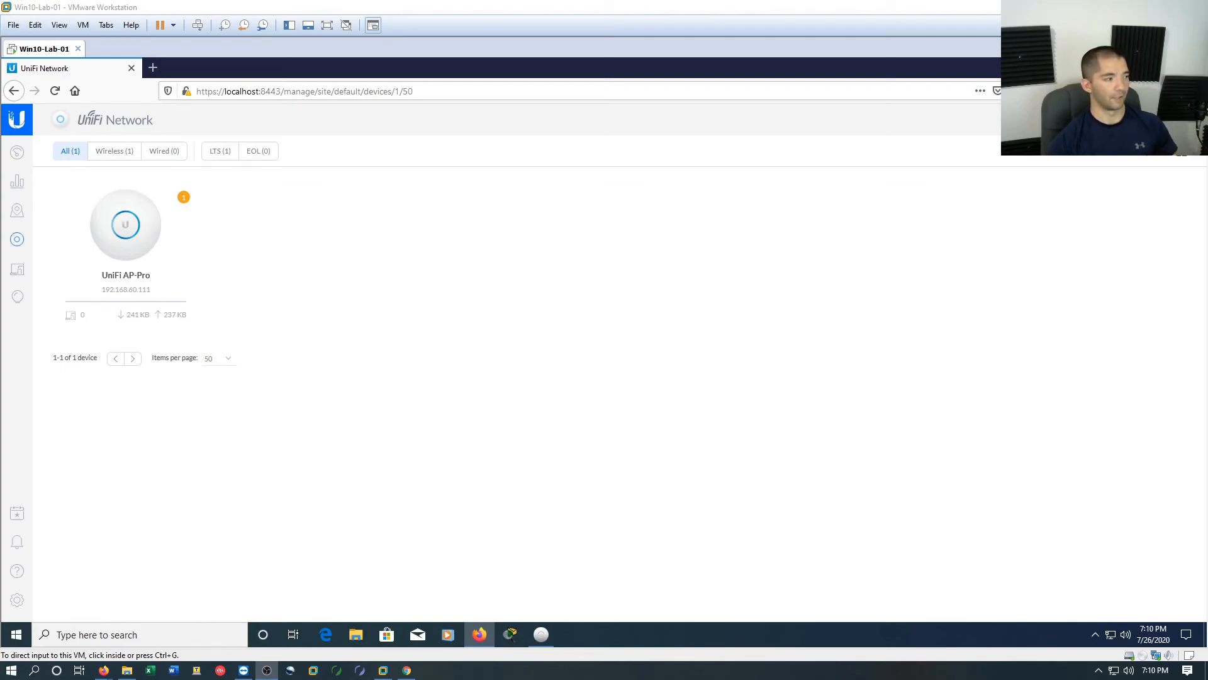
click(146, 235)
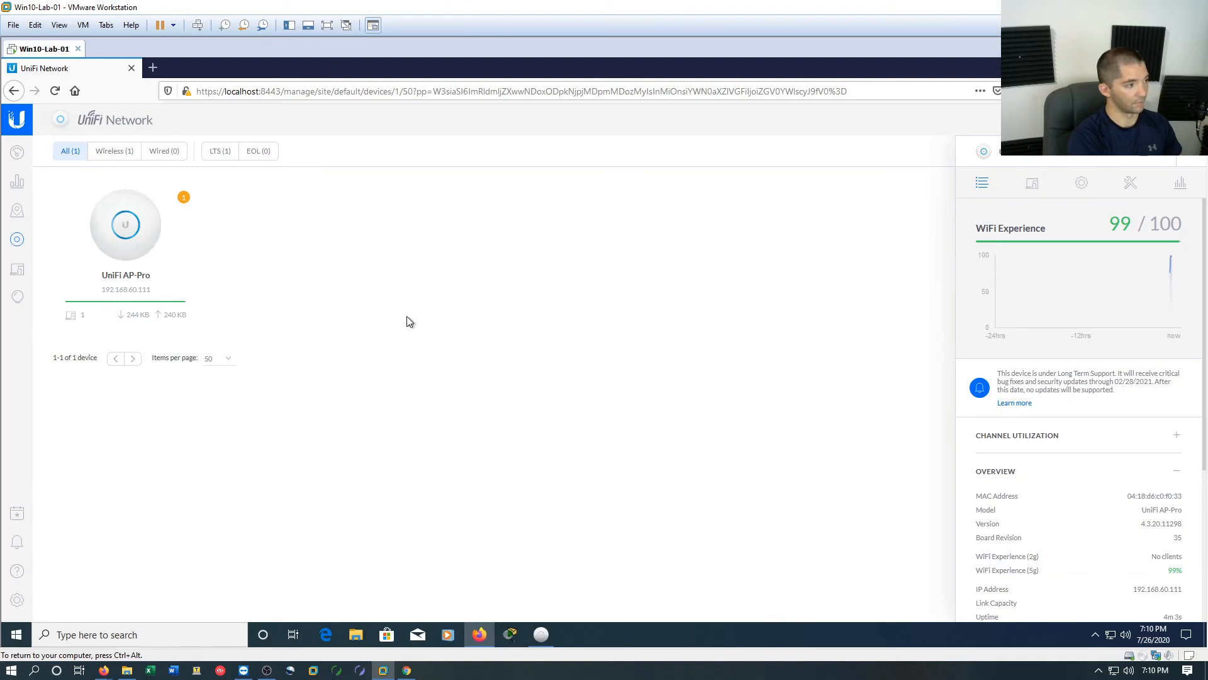
click(15, 270)
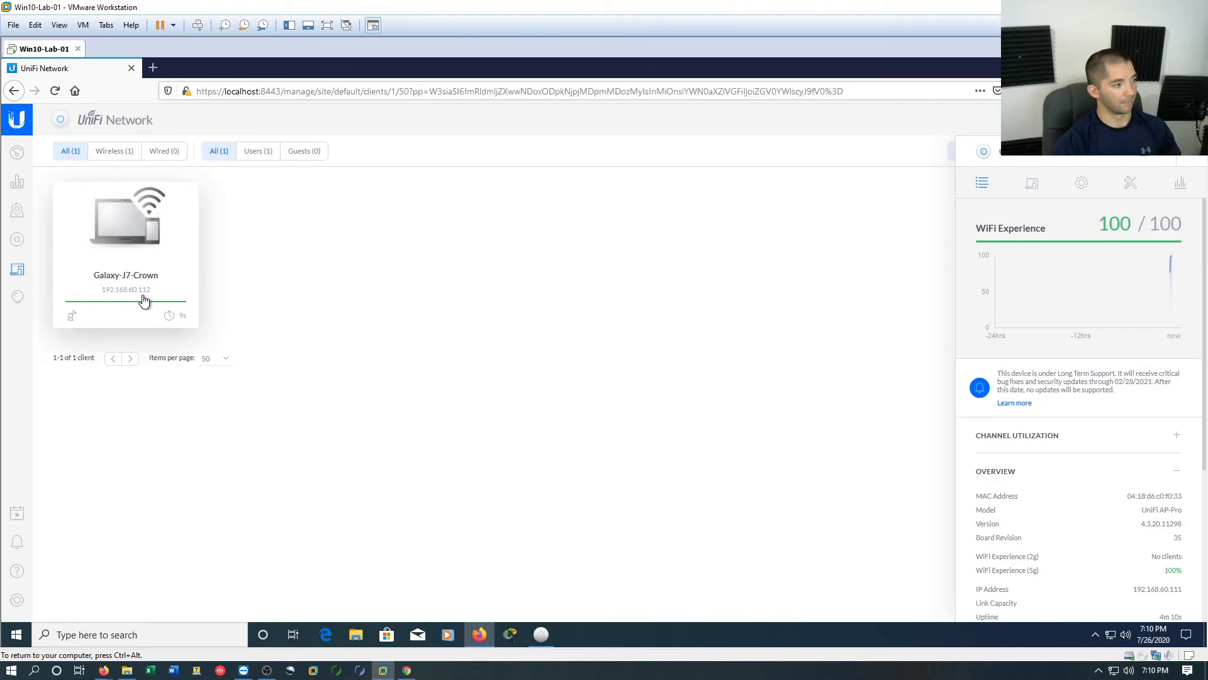
click(17, 246)
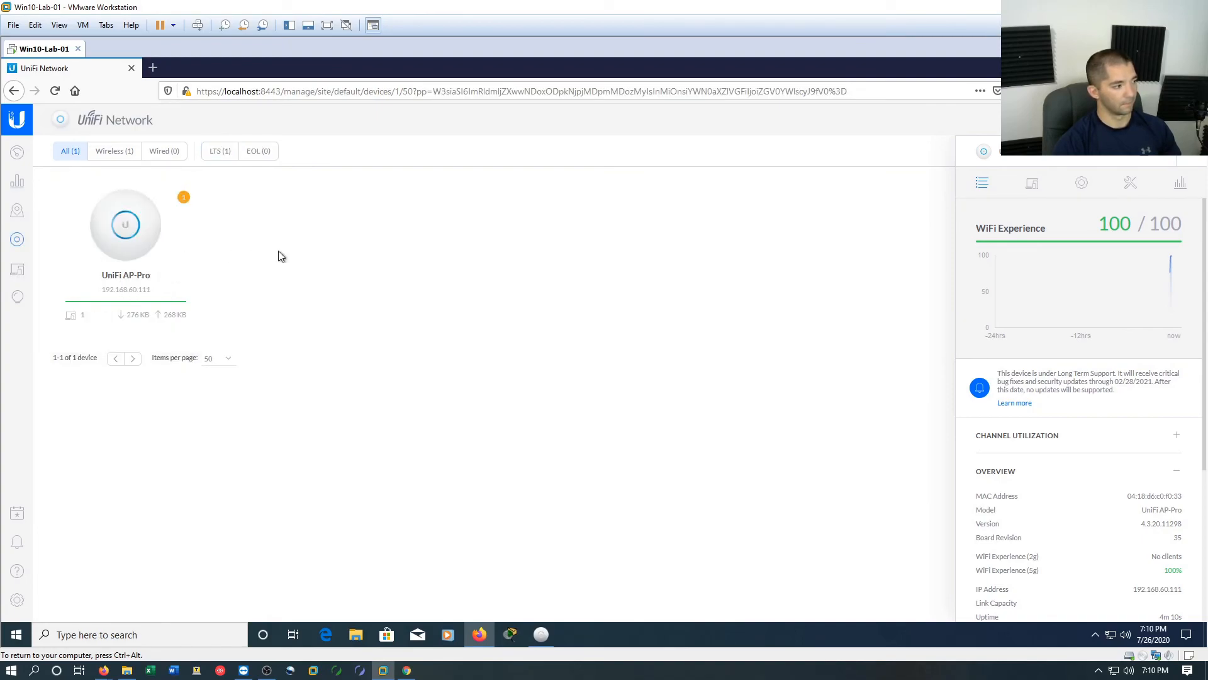
click(18, 273)
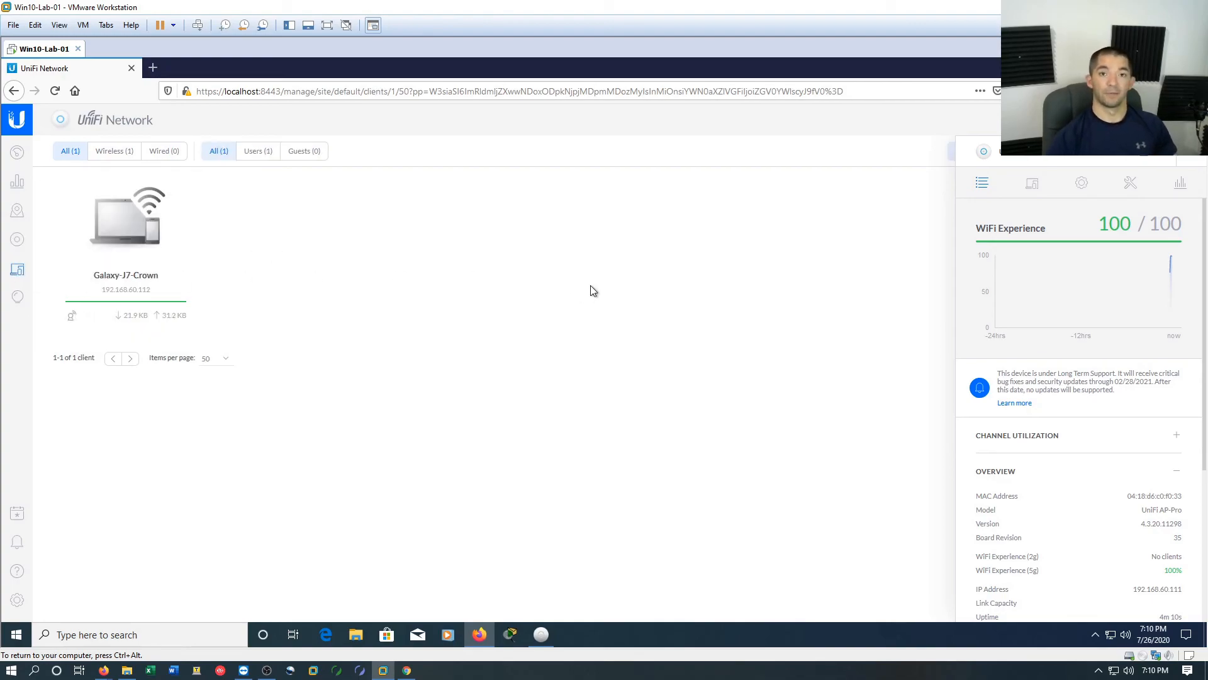